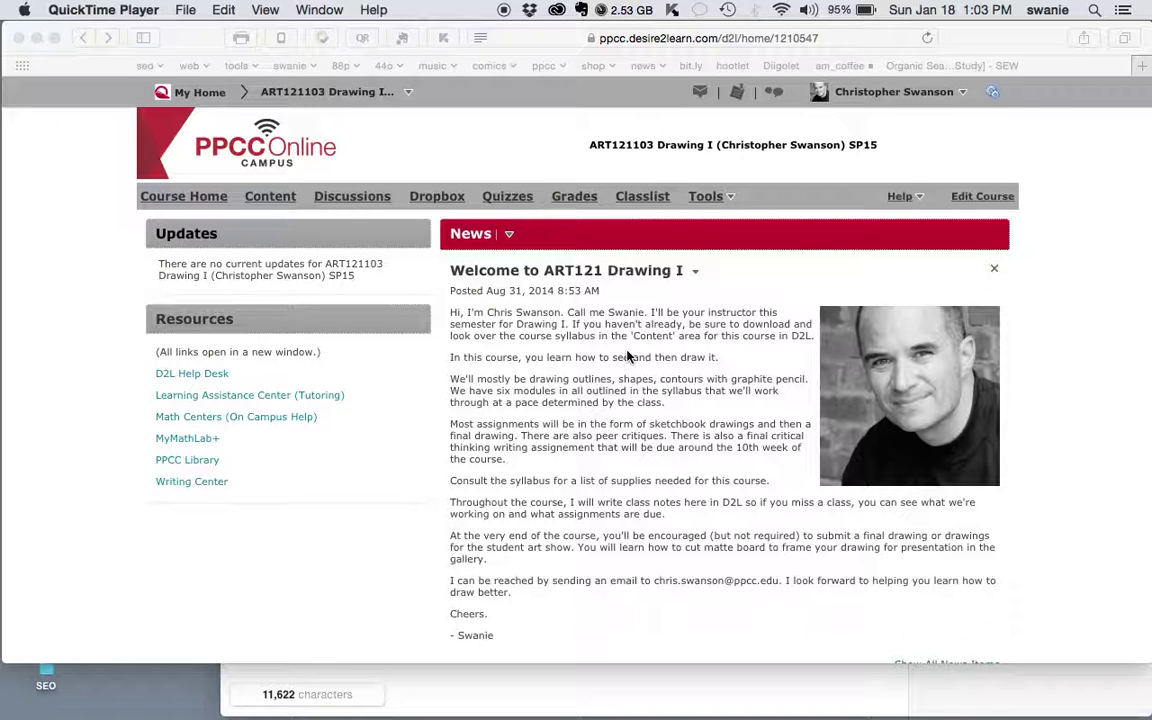
Open the ART121103 Drawing I SP15 course and go to its grade book
click(406, 92)
click(409, 95)
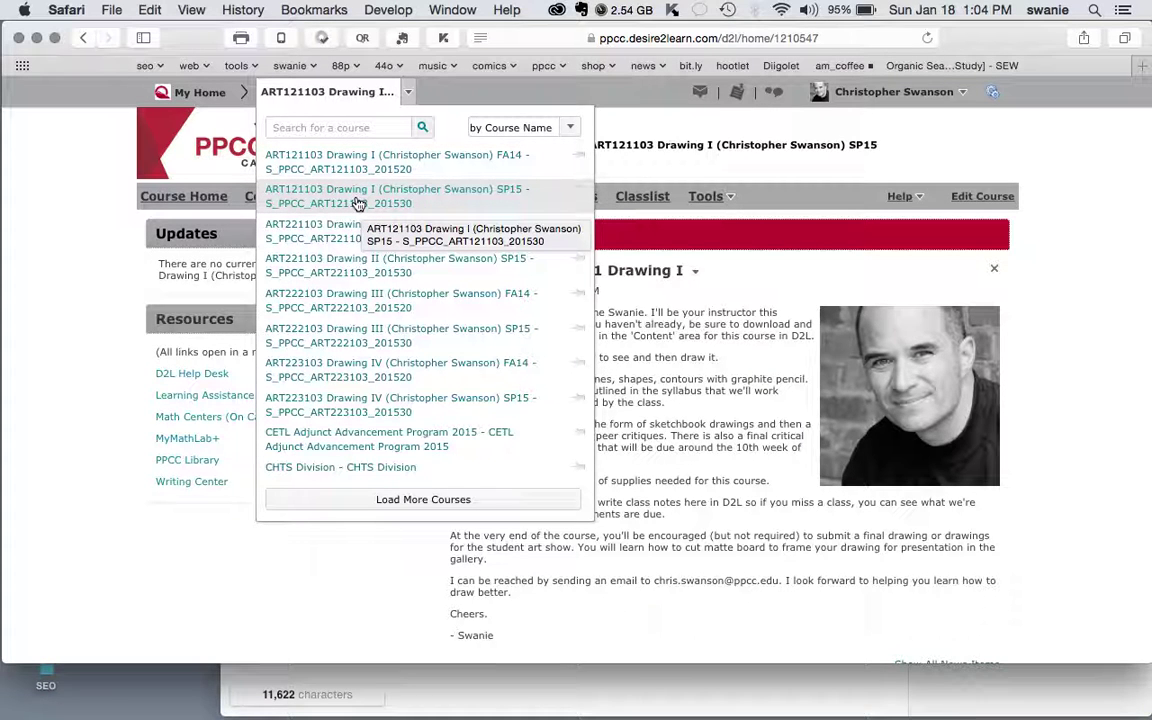
click(358, 203)
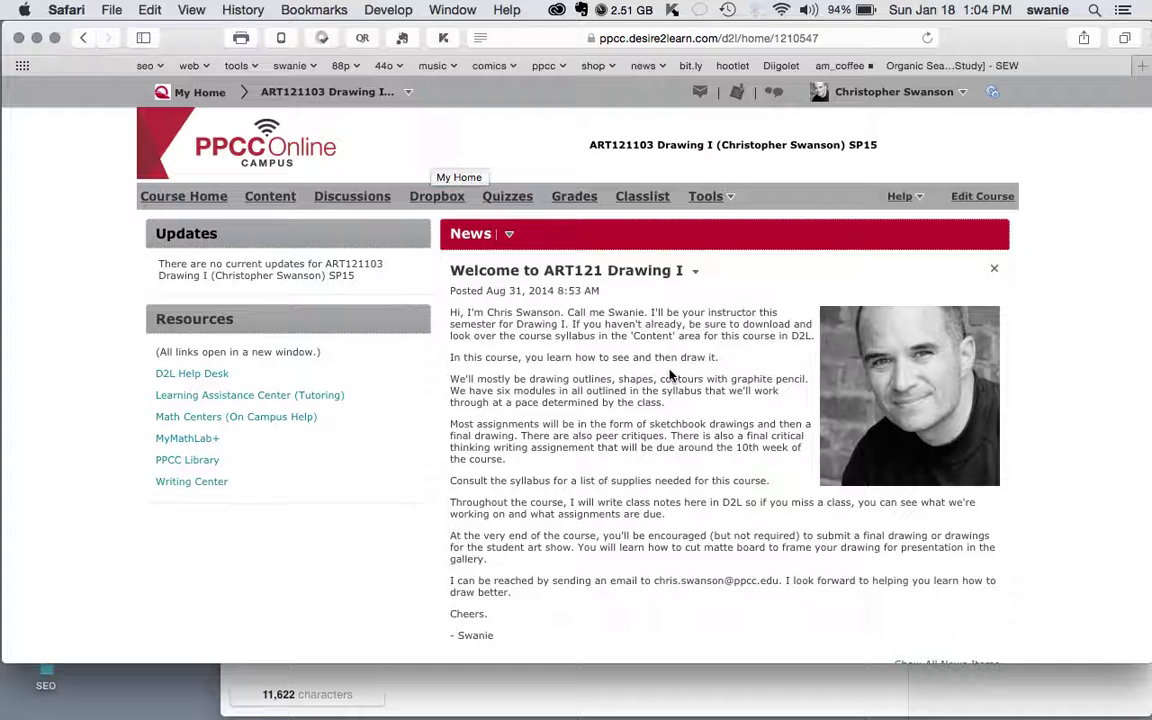
click(578, 198)
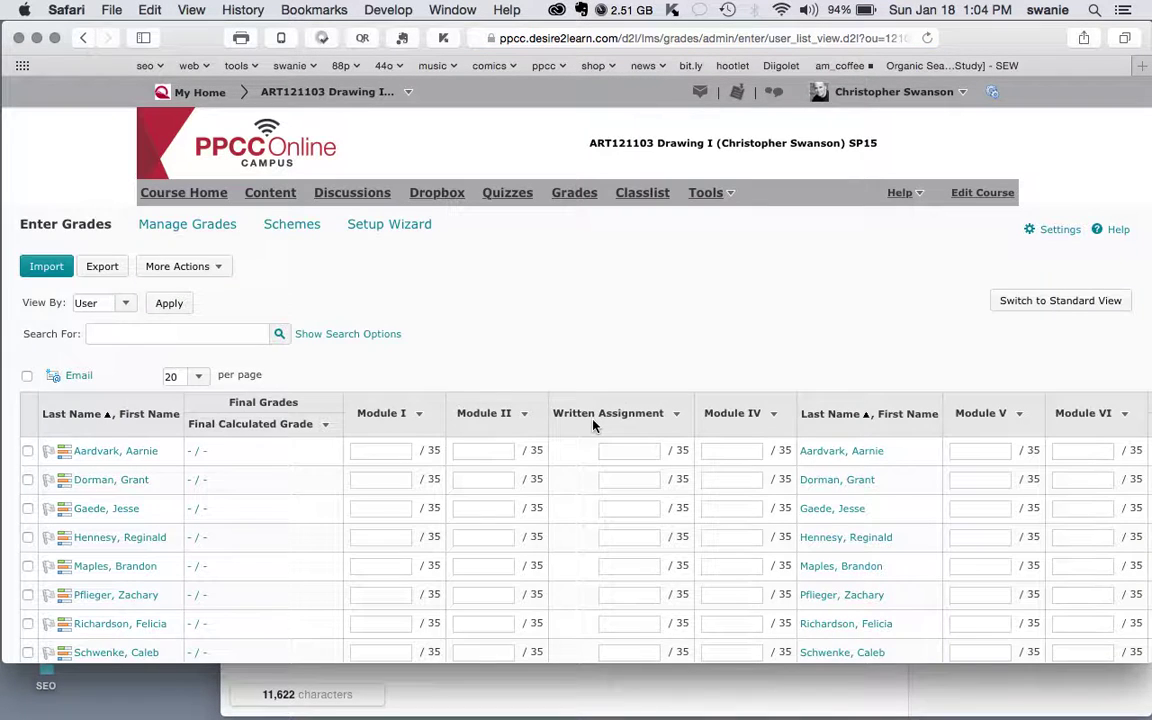
Examine the grade entry table's student rows, module and final grade columns, and the additional actions available
scroll(593, 425, down, 5)
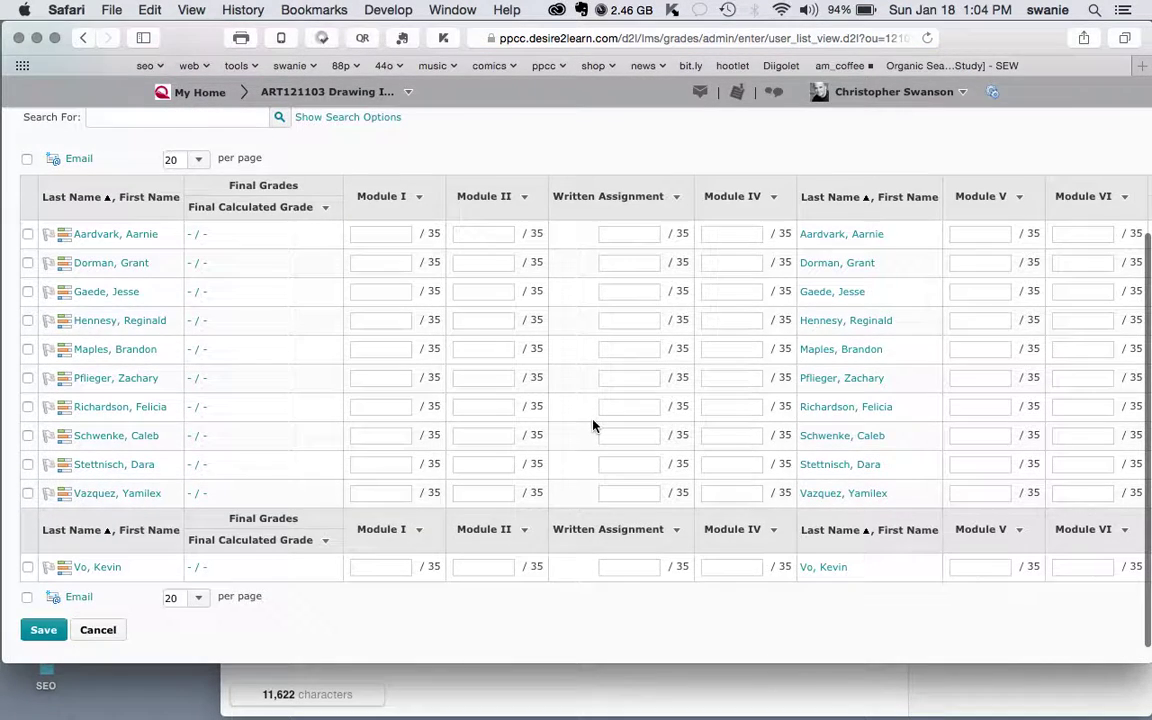
scroll(593, 425, up, 2)
scroll(595, 425, up, 1)
scroll(595, 425, right, 4)
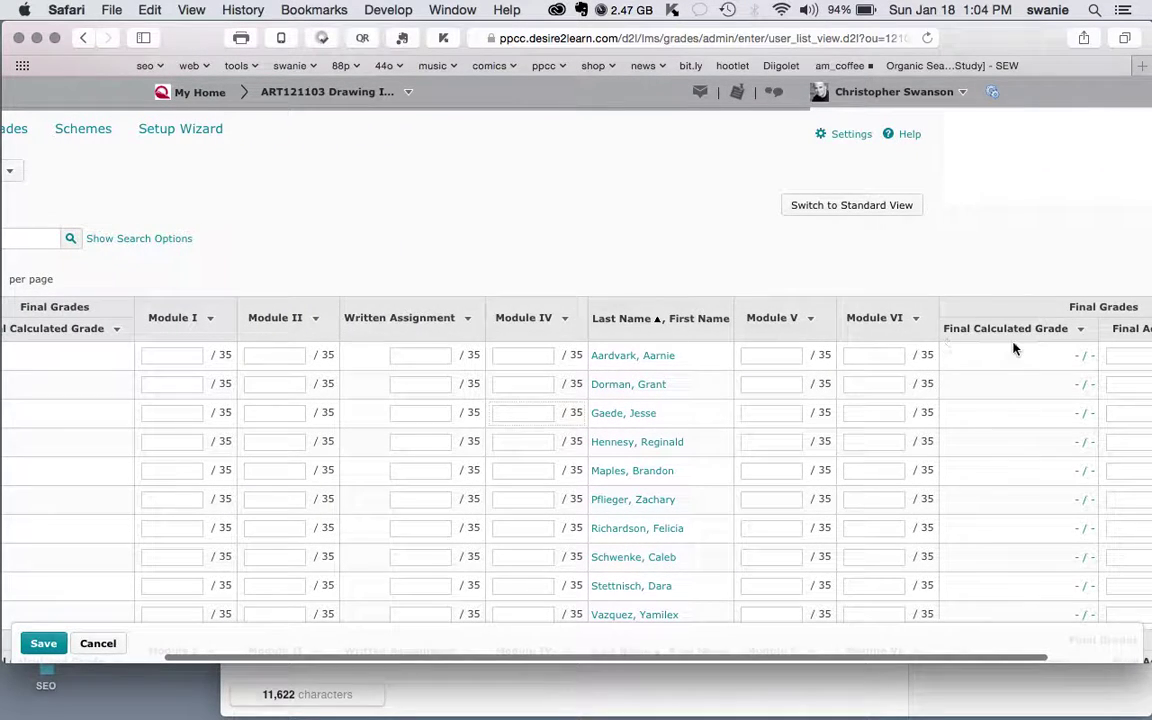
scroll(842, 396, left, 4)
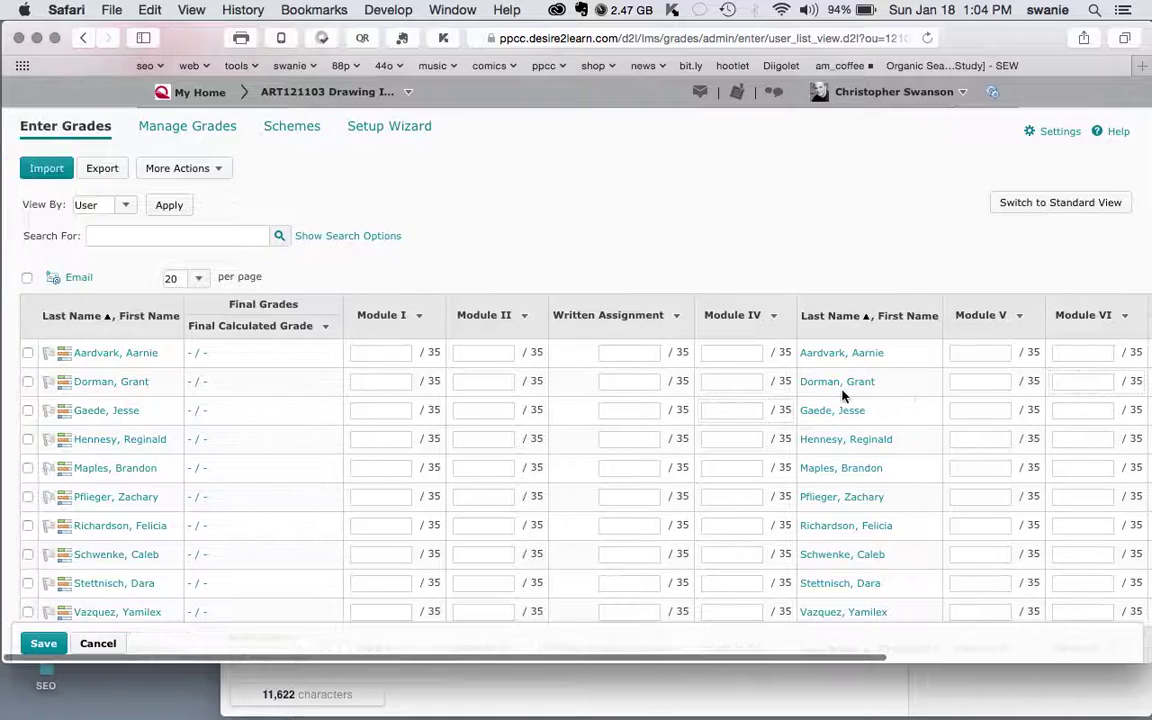
scroll(842, 396, up, 2)
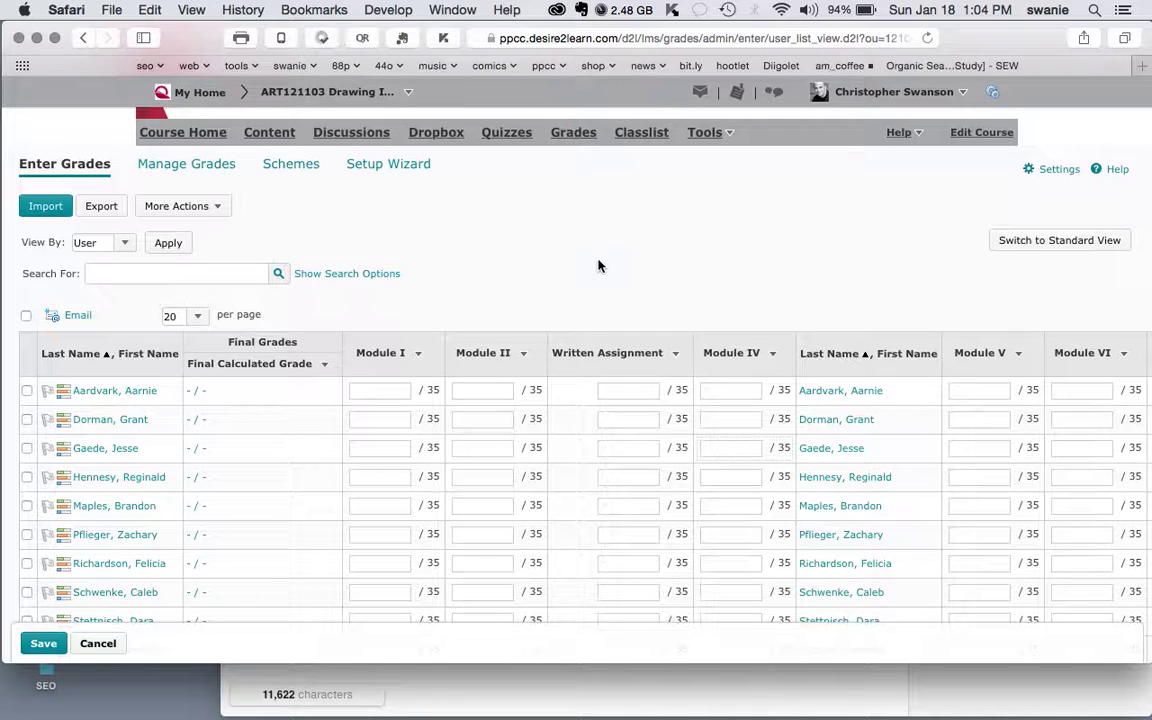
scroll(599, 265, down, 1)
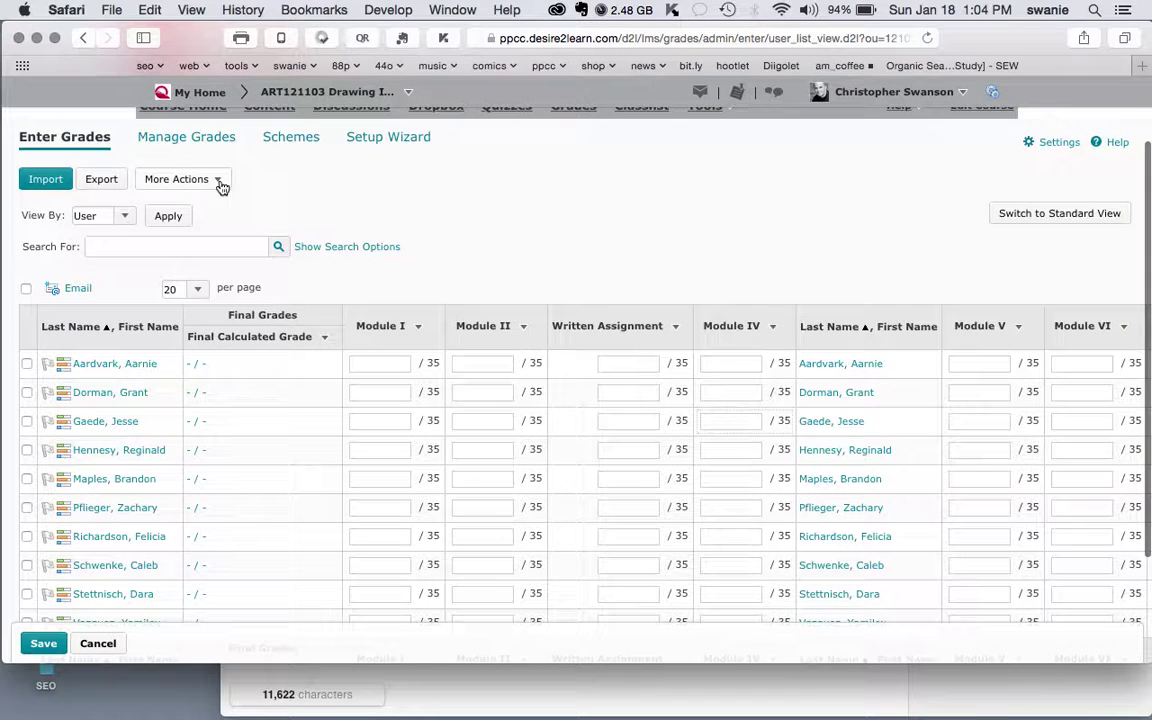
click(214, 181)
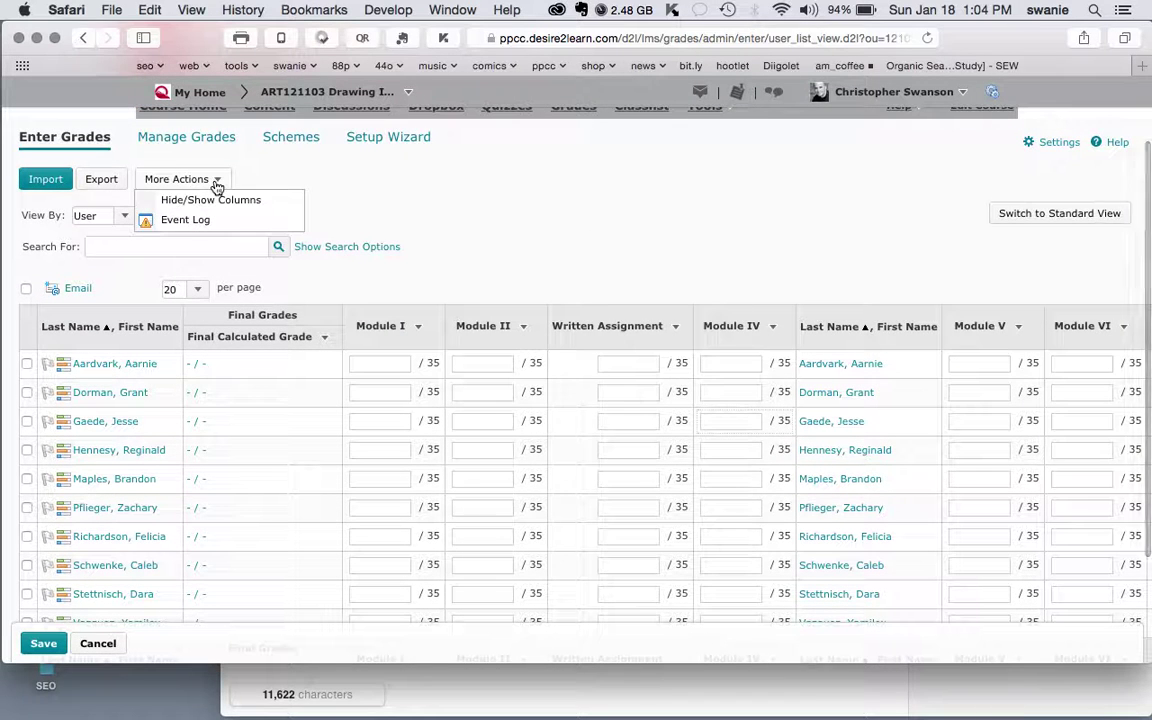
click(399, 193)
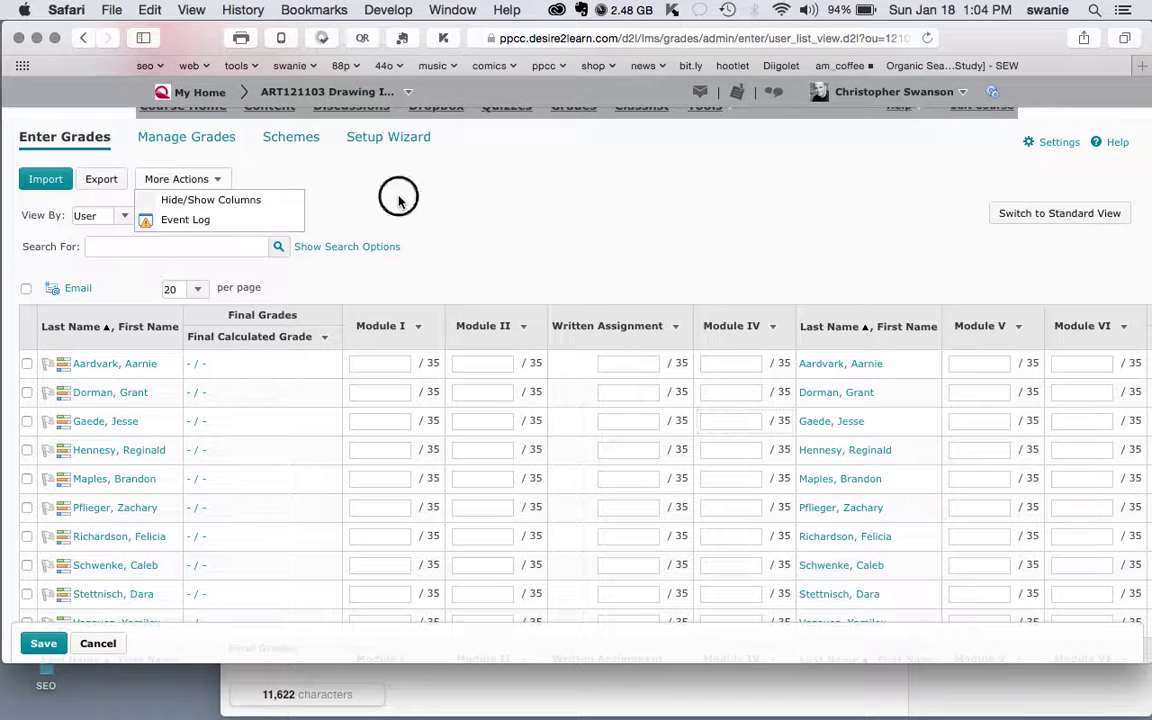
Start a new grade item of the Numeric type in grade management
click(205, 140)
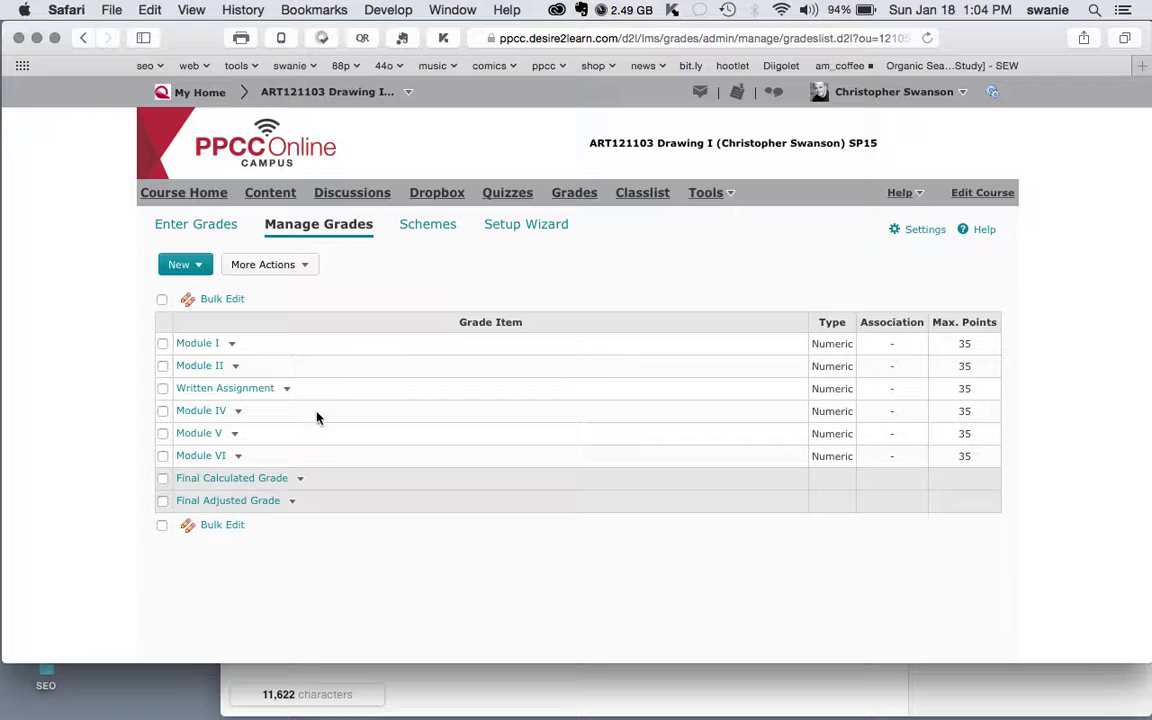
click(185, 264)
click(196, 287)
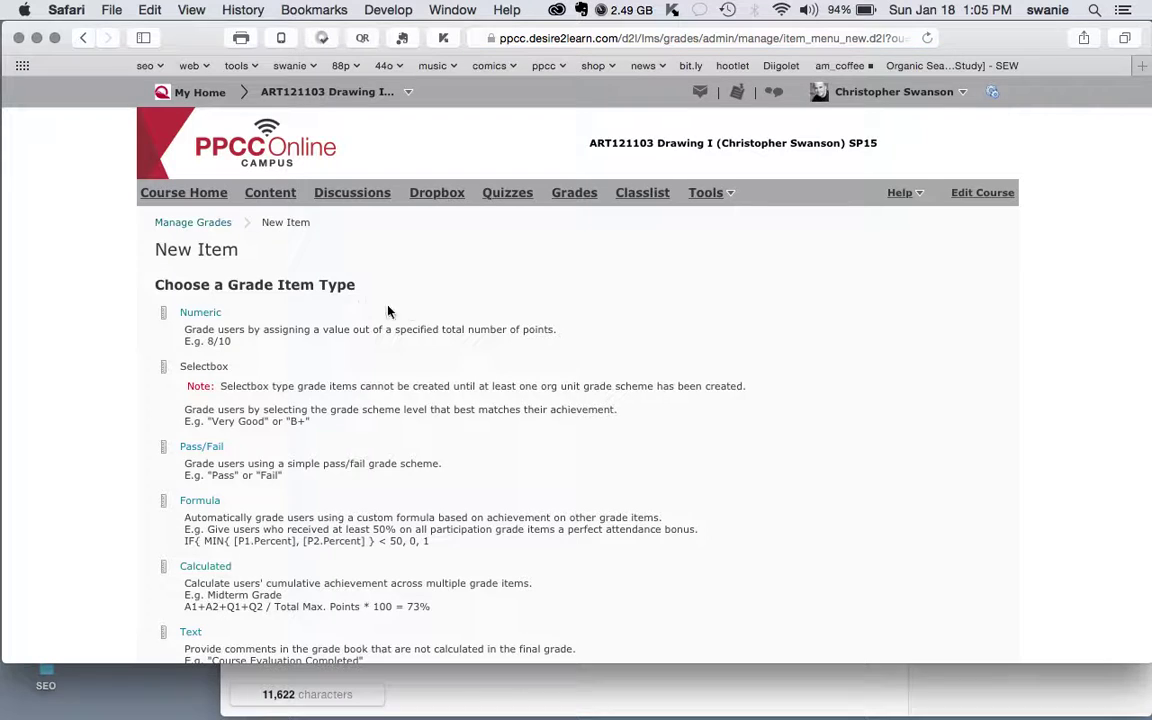
scroll(408, 312, down, 1)
scroll(408, 312, up, 1)
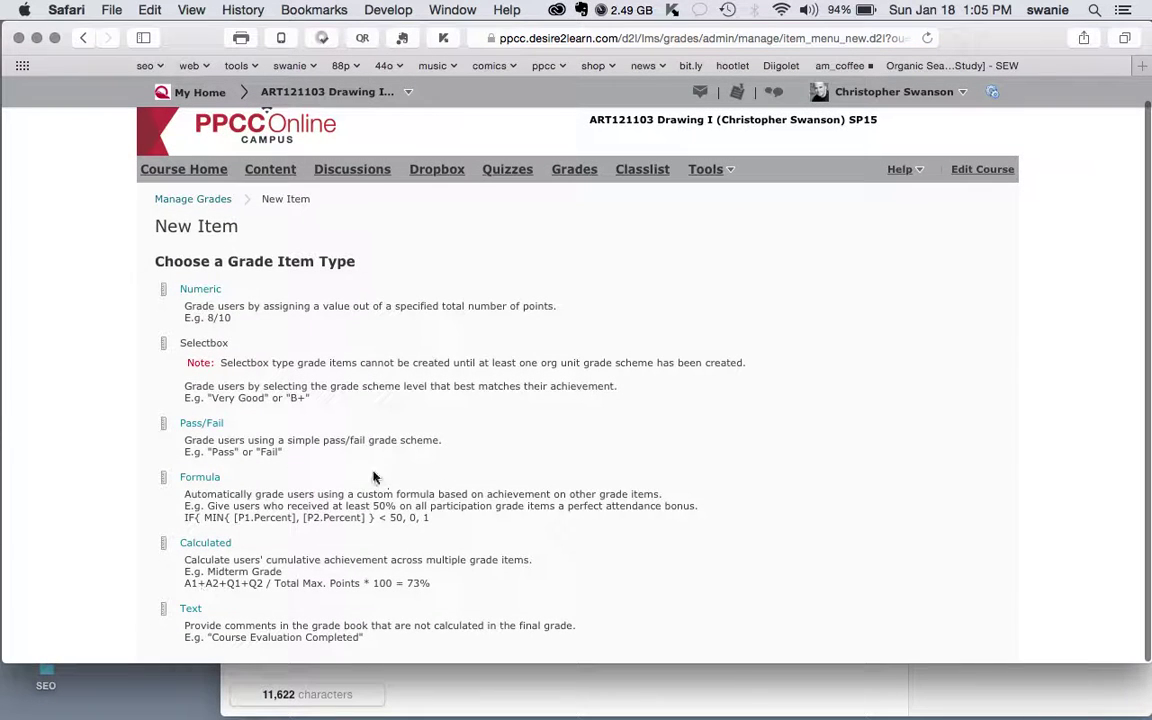
scroll(391, 476, up, 2)
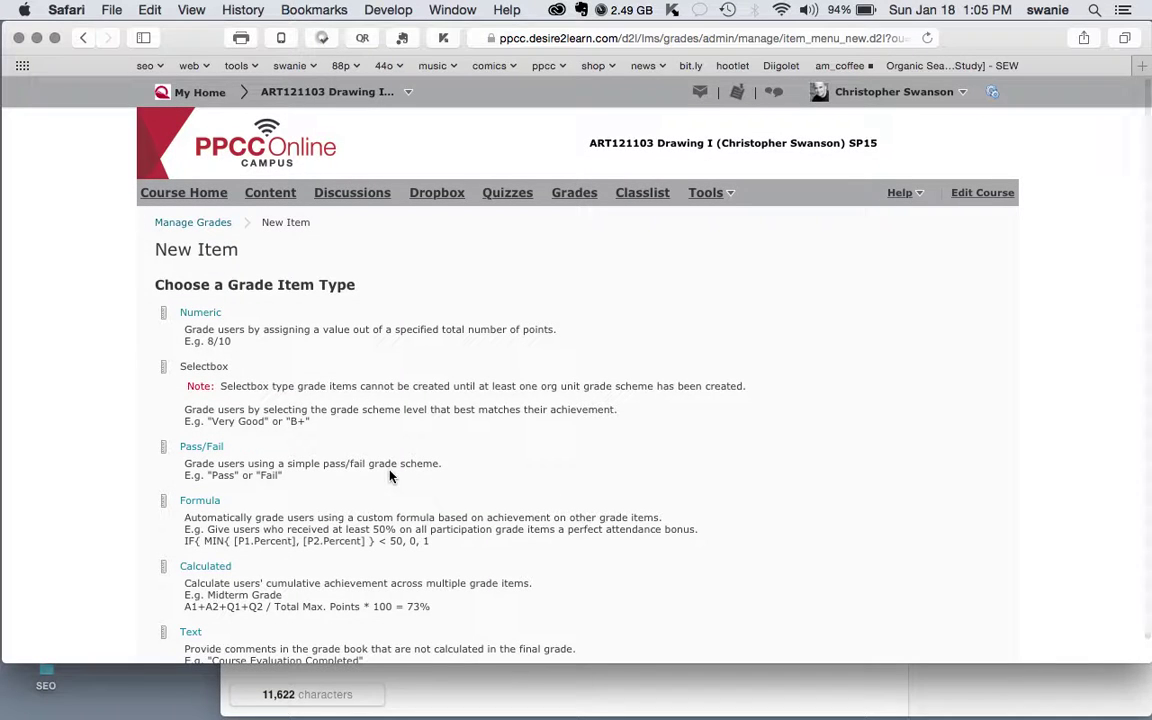
click(205, 315)
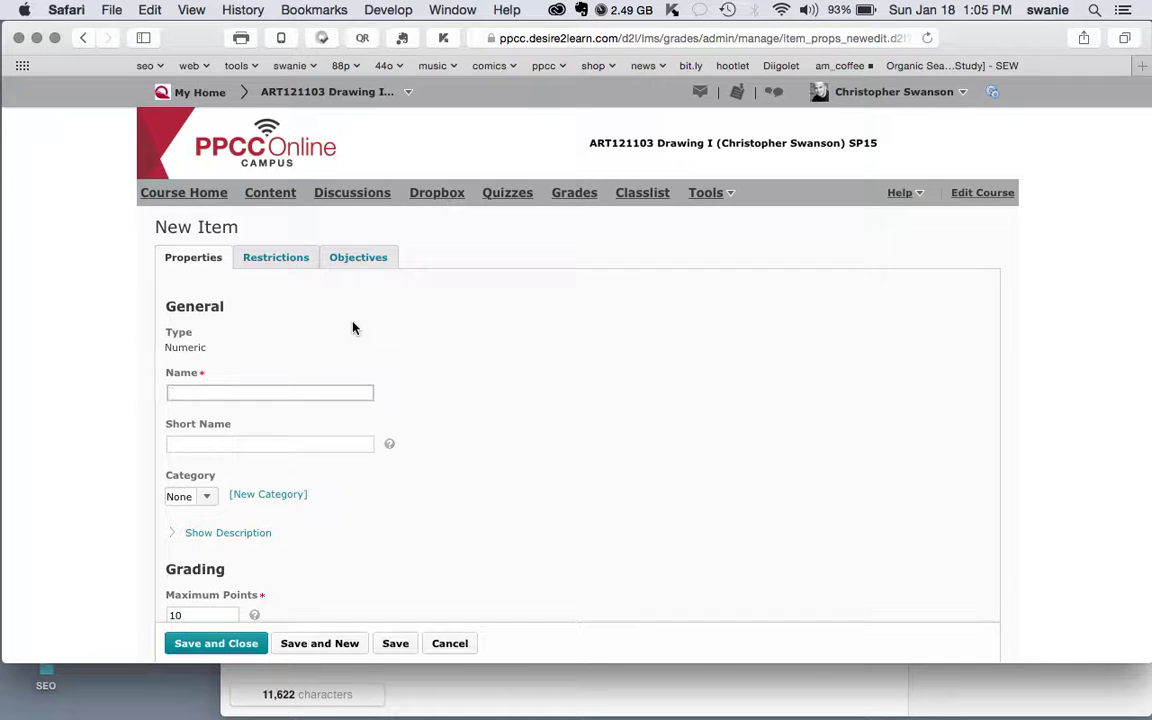
Enter "Module III" as both the name and the short name of the new grade item
text(Module III)
scroll(298, 337, down, 2)
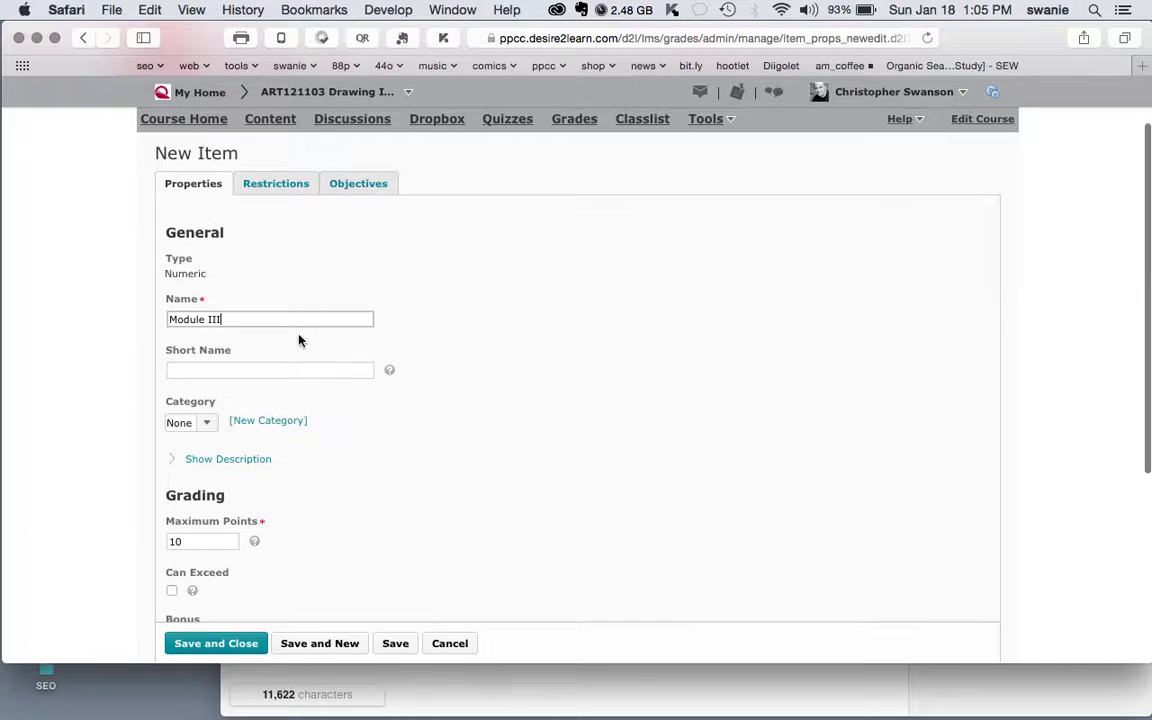
click(290, 375)
text(M)
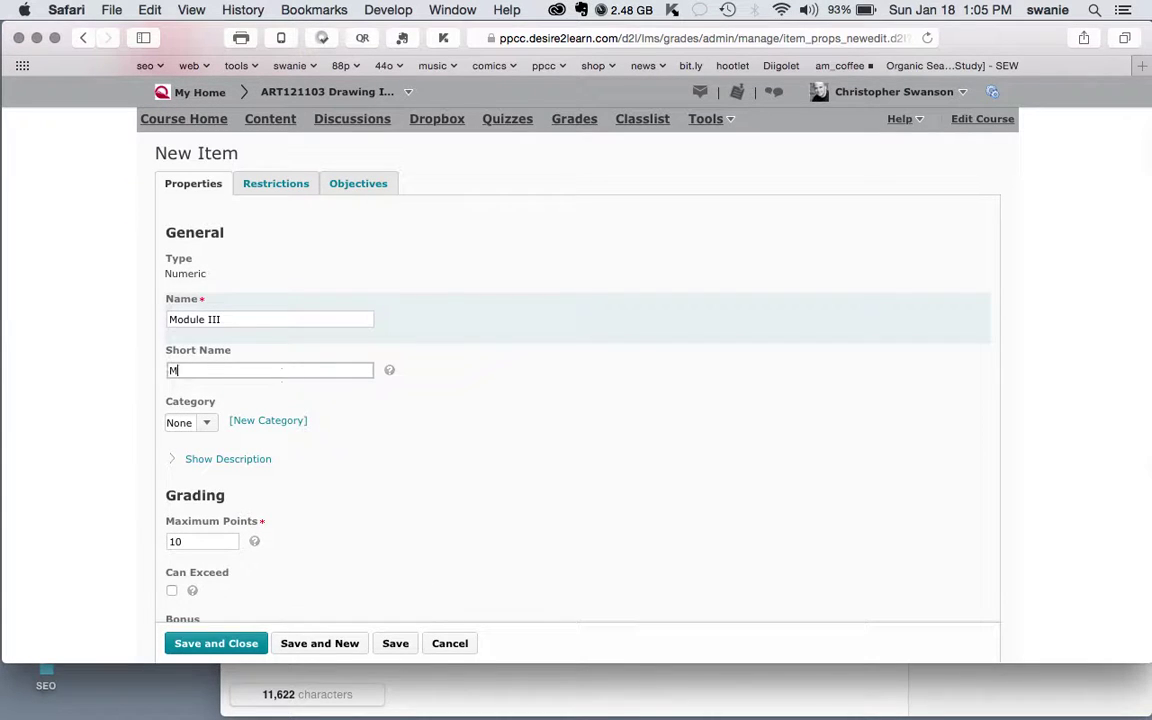
text(odule III)
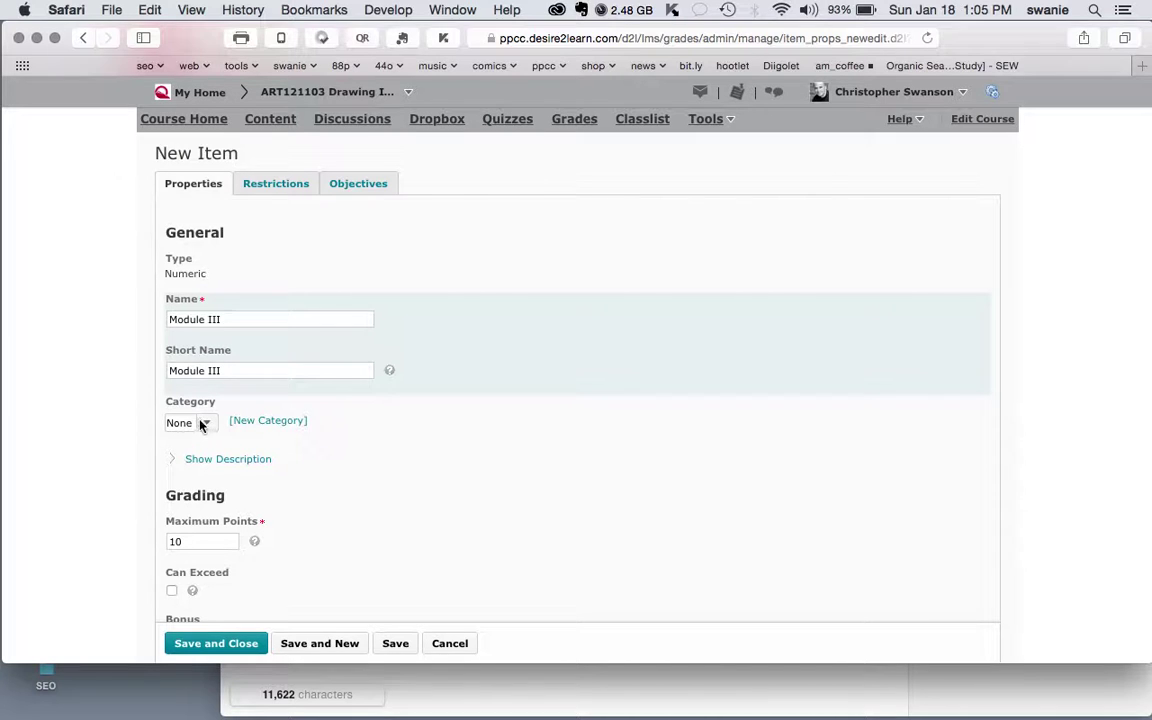
Set the Module III item's maximum points to 35, then save and close it
scroll(394, 453, down, 2)
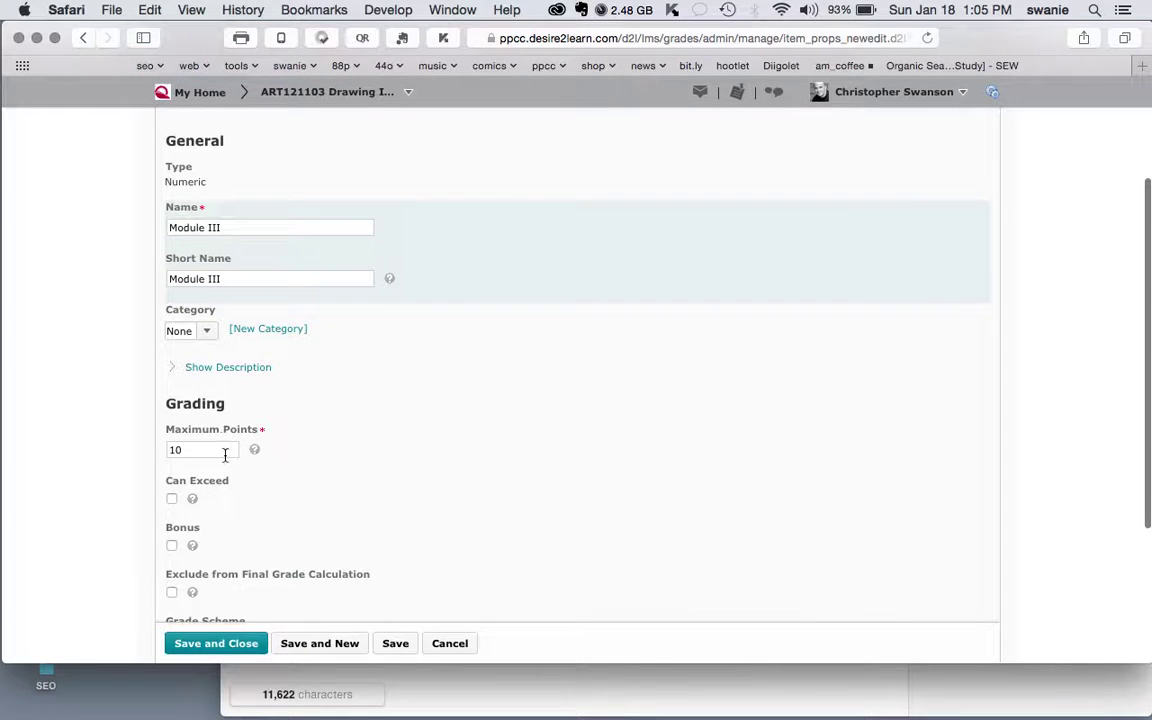
drag(224, 447, 160, 449)
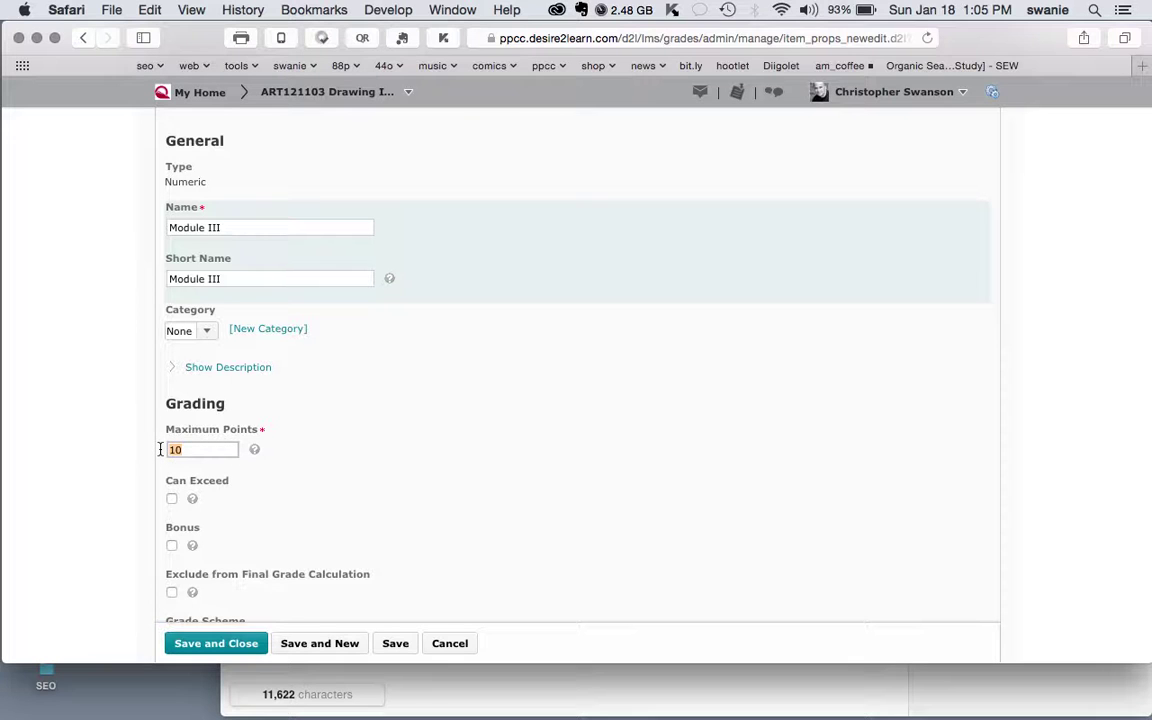
text(35)
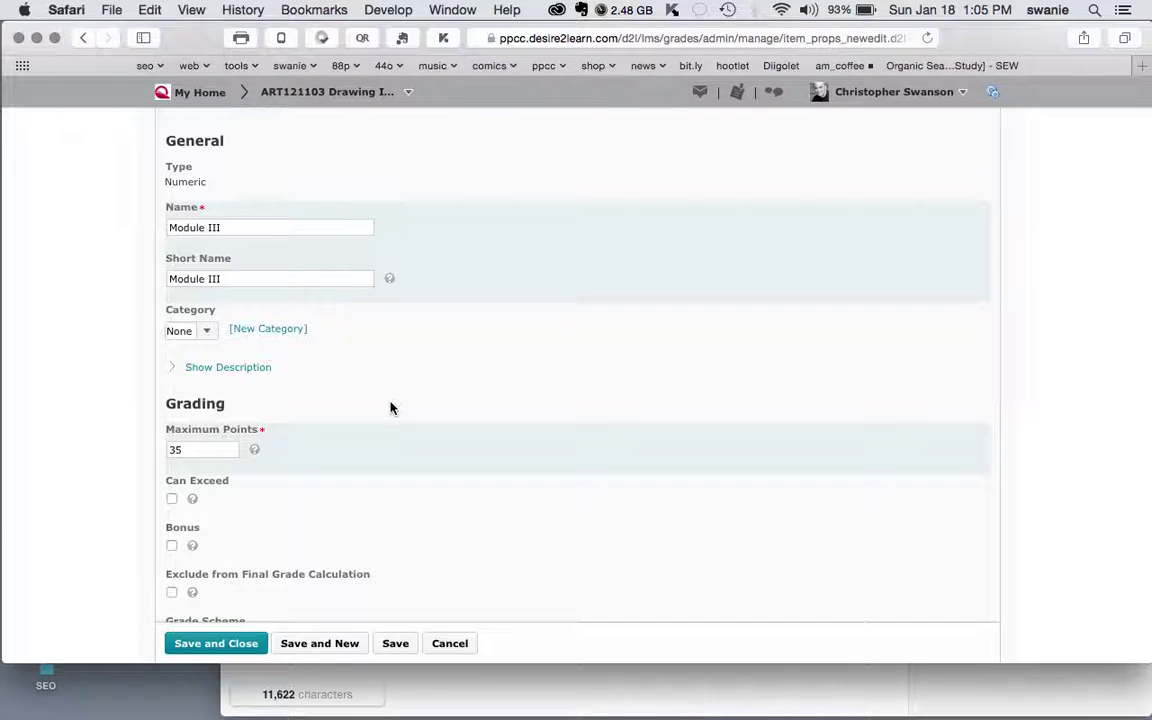
scroll(390, 407, down, 4)
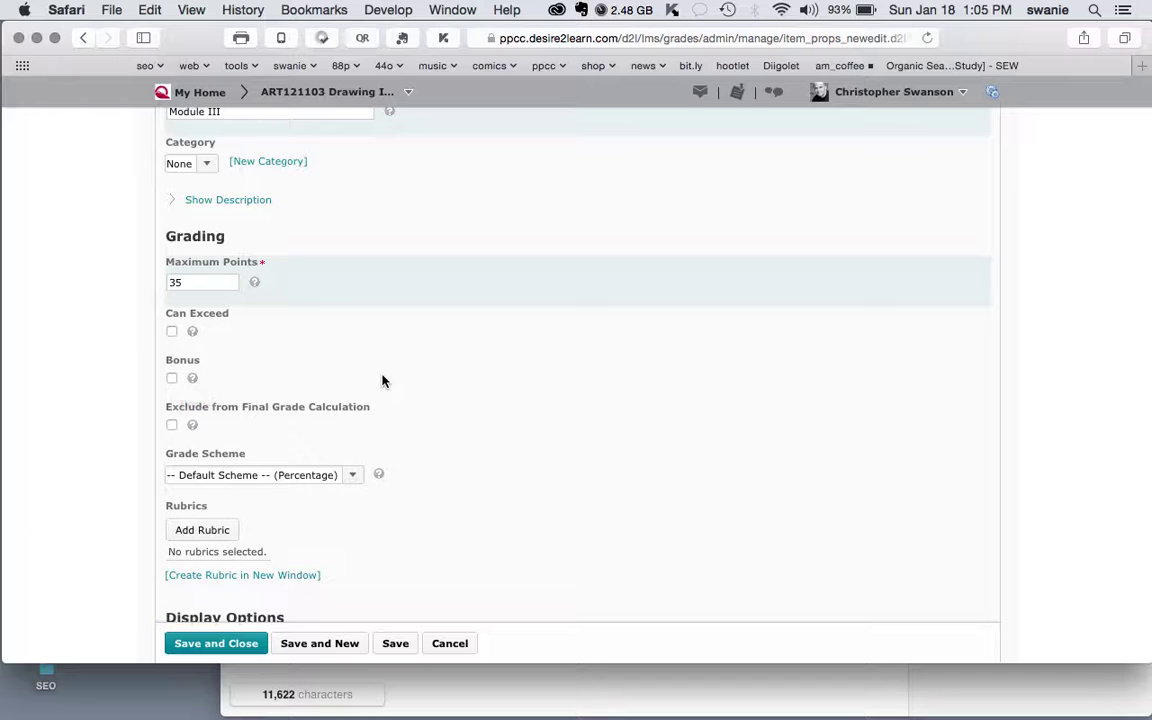
scroll(383, 381, down, 2)
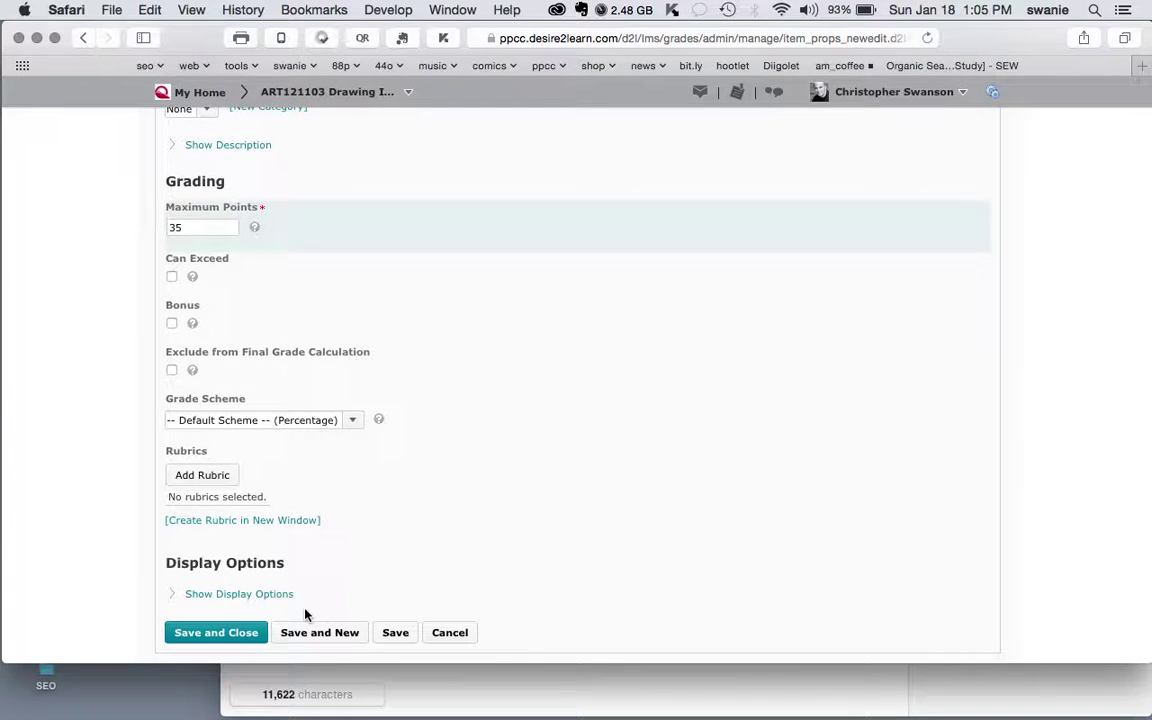
click(240, 634)
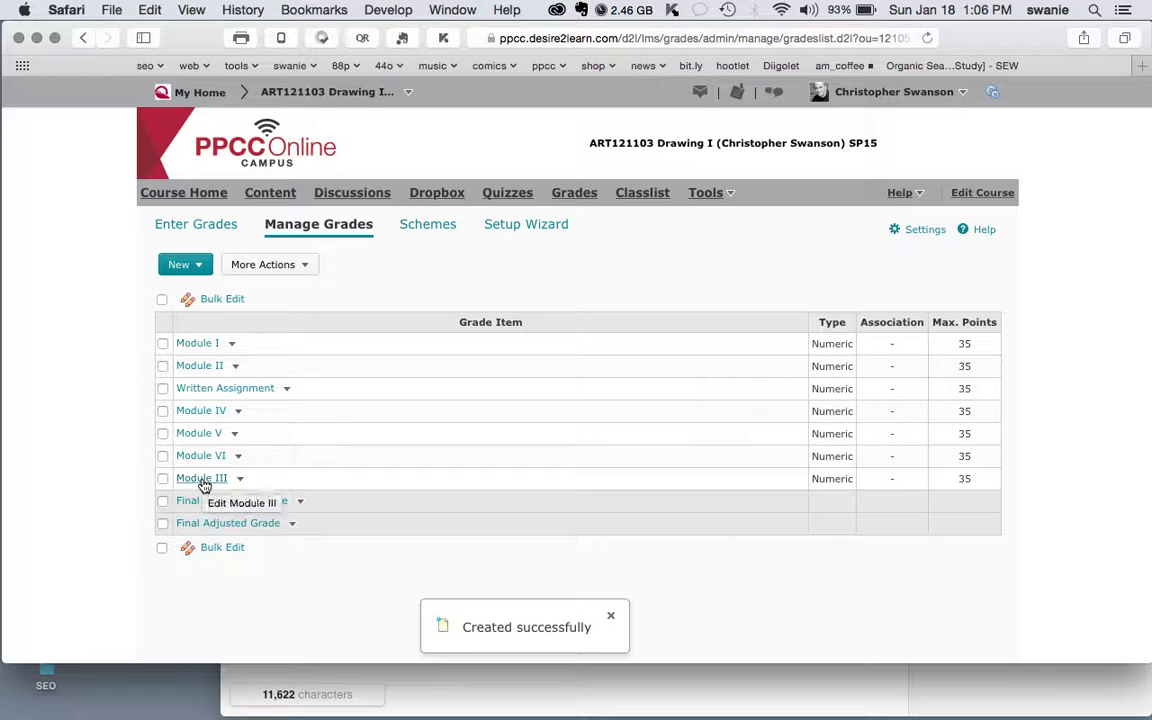
Reorder the grade items so Module III has sort order 3, and save the new order
click(310, 266)
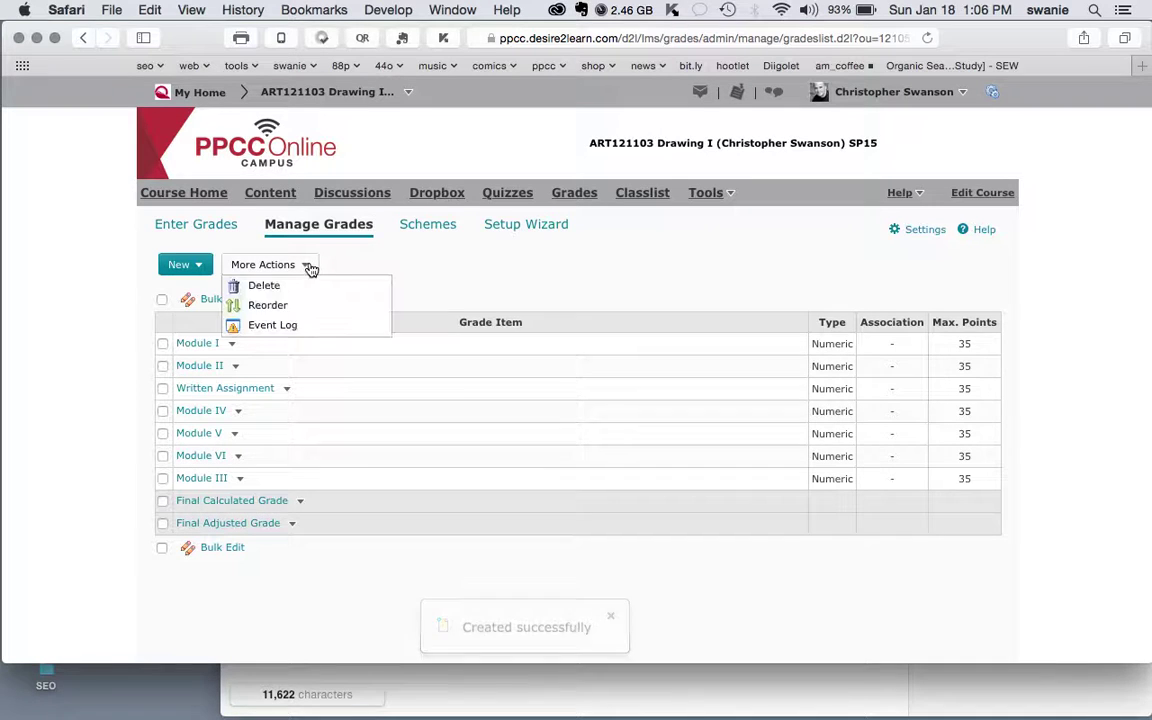
click(287, 309)
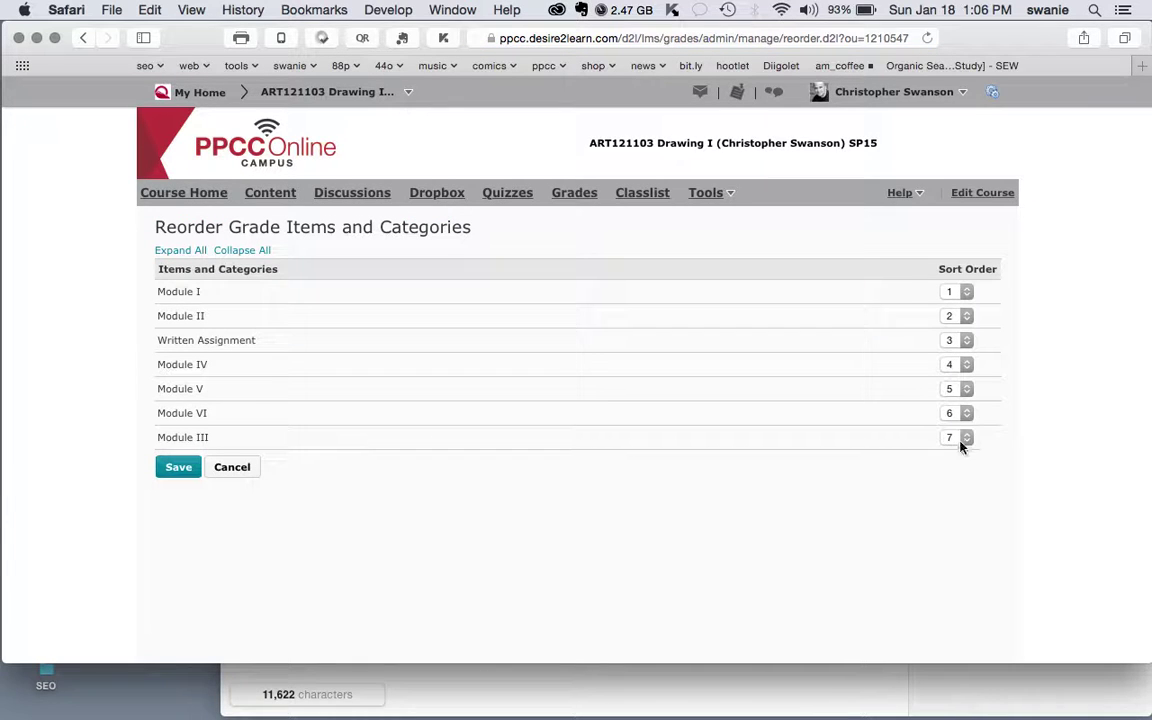
click(962, 443)
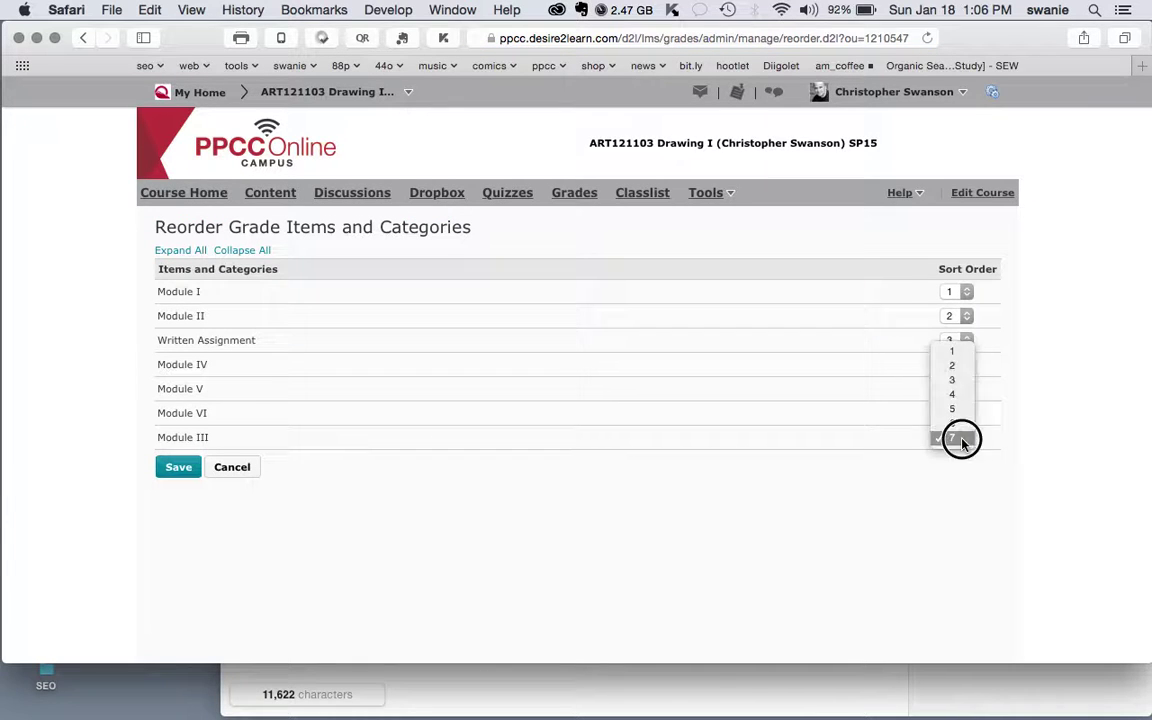
click(958, 385)
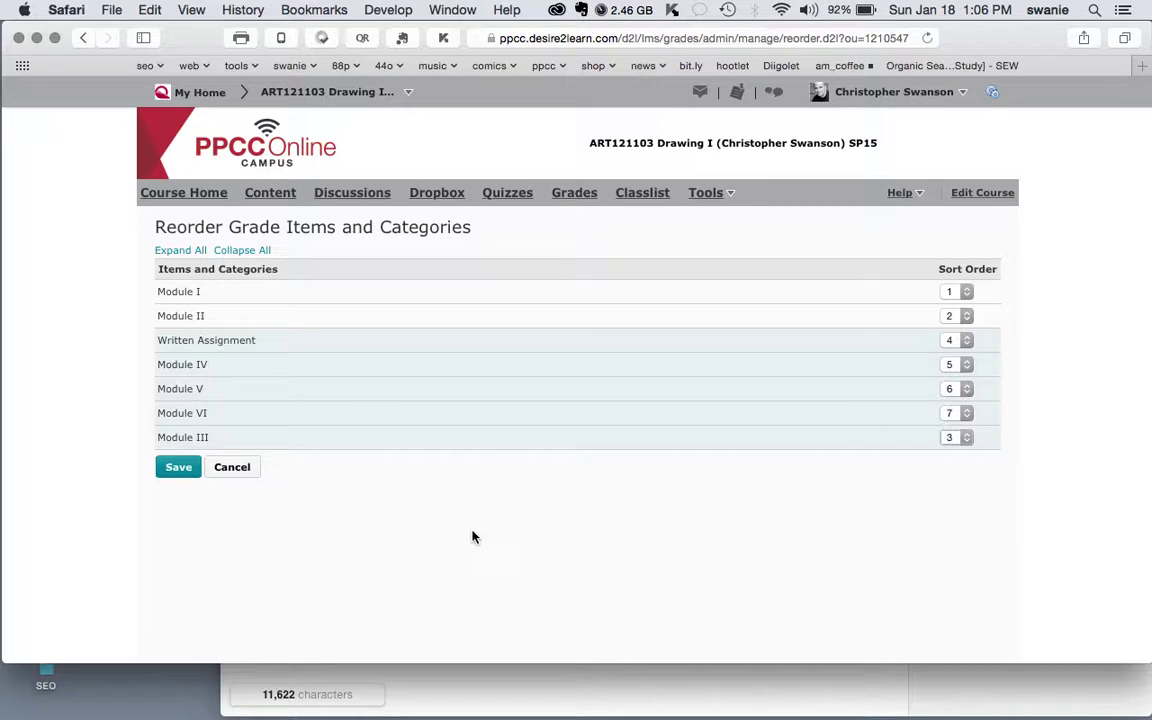
click(178, 470)
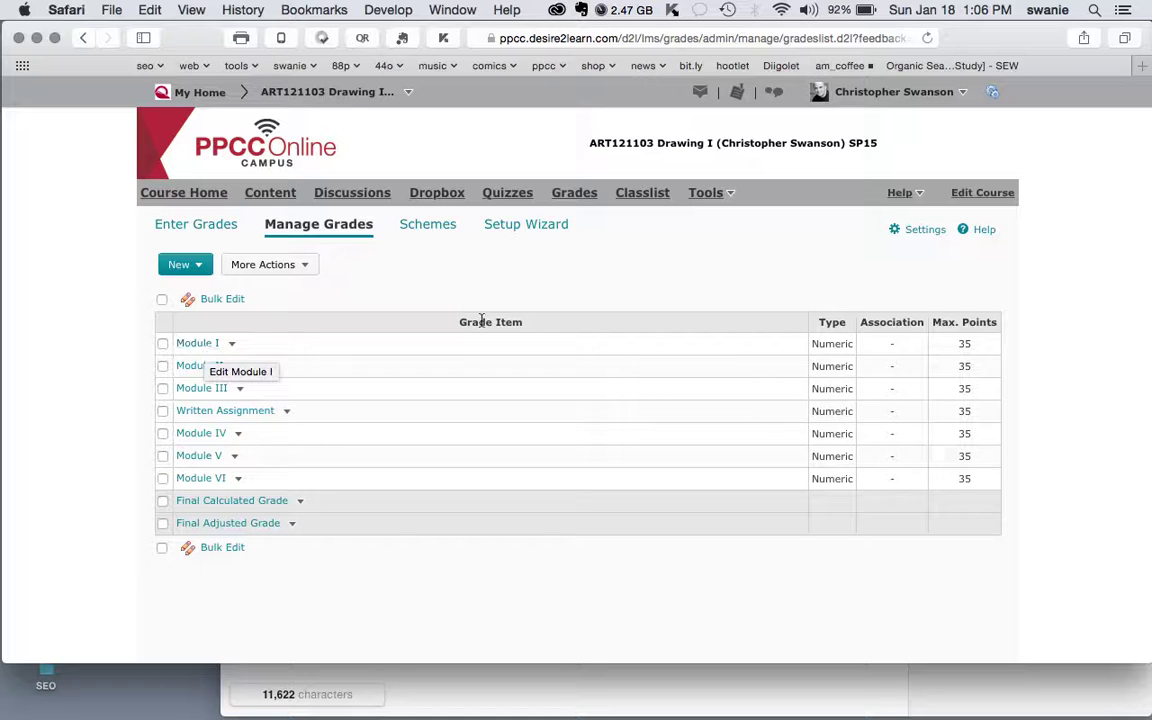
Return to the grade entry table and examine the order of its grade columns, including Module III and the final grades
click(578, 197)
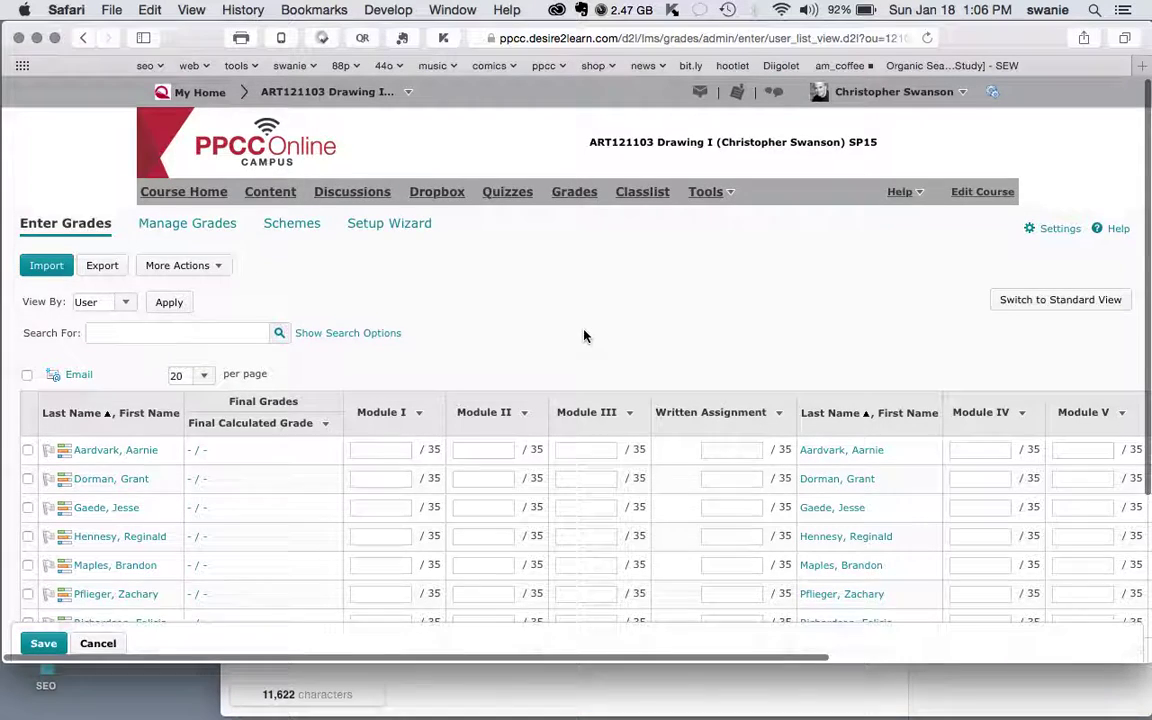
scroll(585, 336, down, 2)
scroll(585, 336, up, 2)
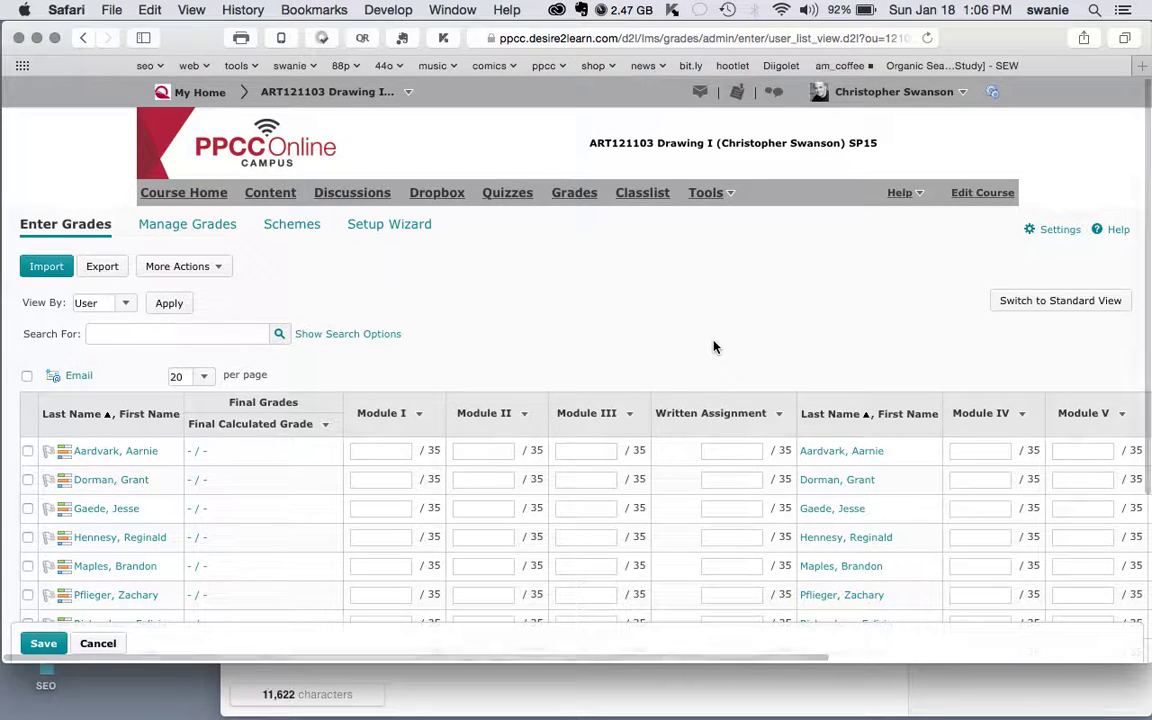
scroll(714, 347, down, 4)
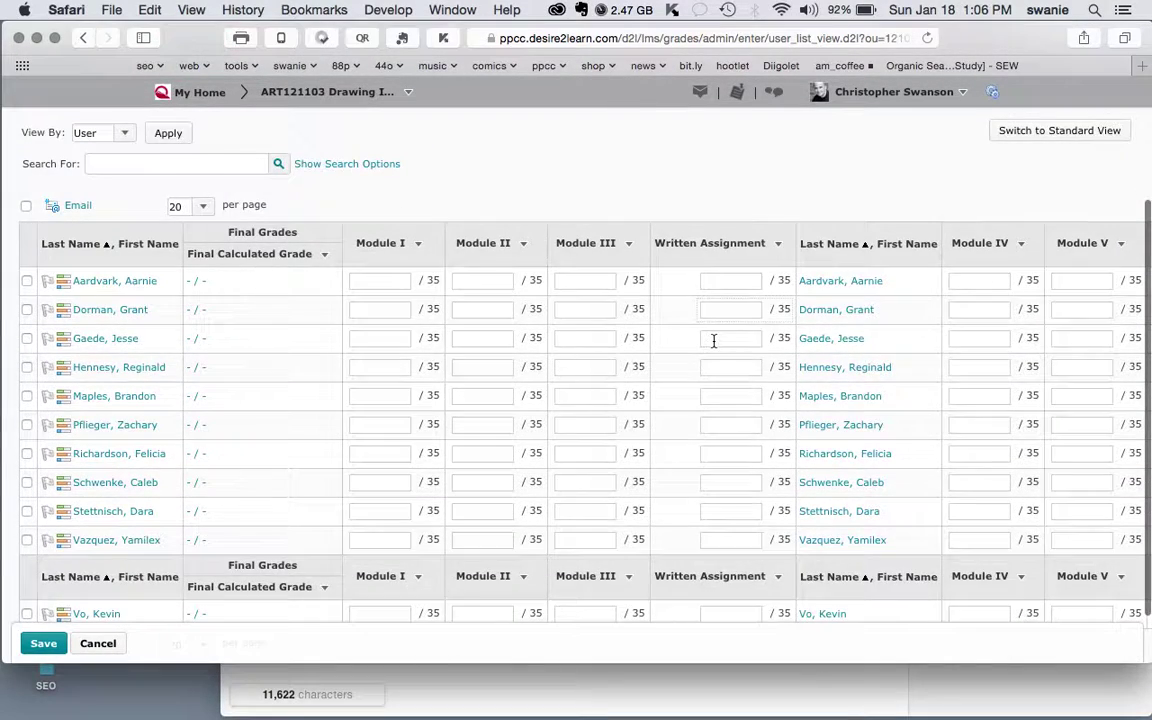
scroll(714, 343, up, 4)
scroll(714, 347, right, 6)
scroll(714, 347, right, 2)
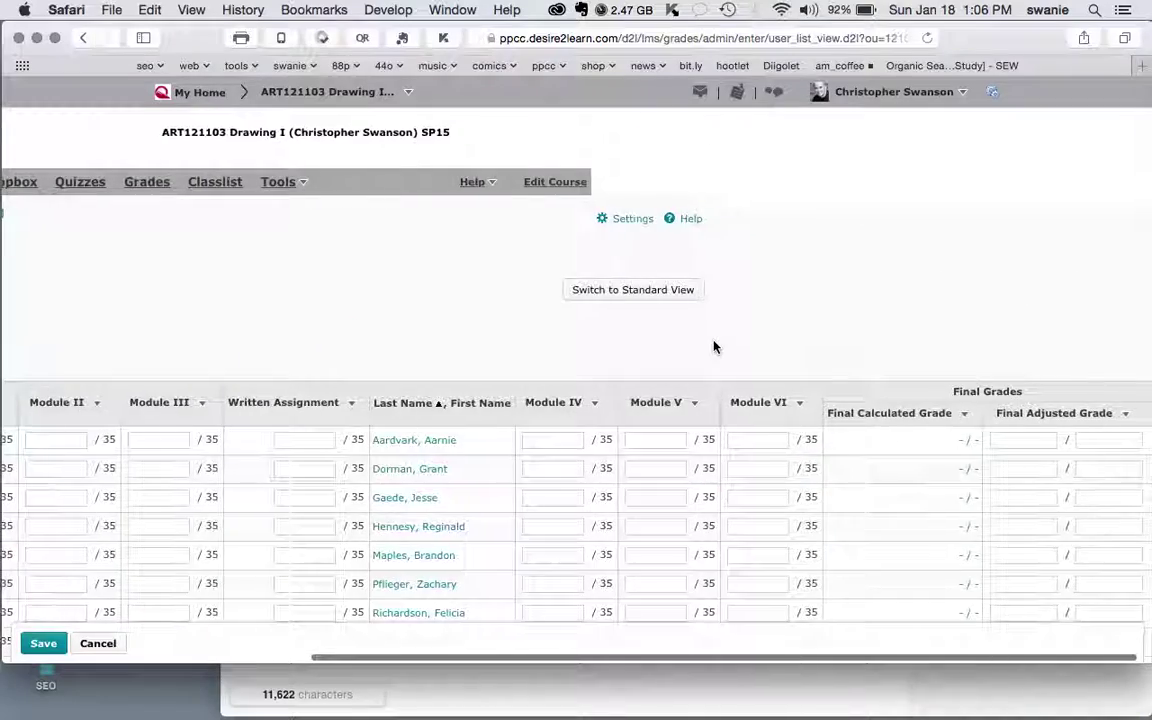
scroll(714, 347, down, 4)
scroll(714, 347, up, 4)
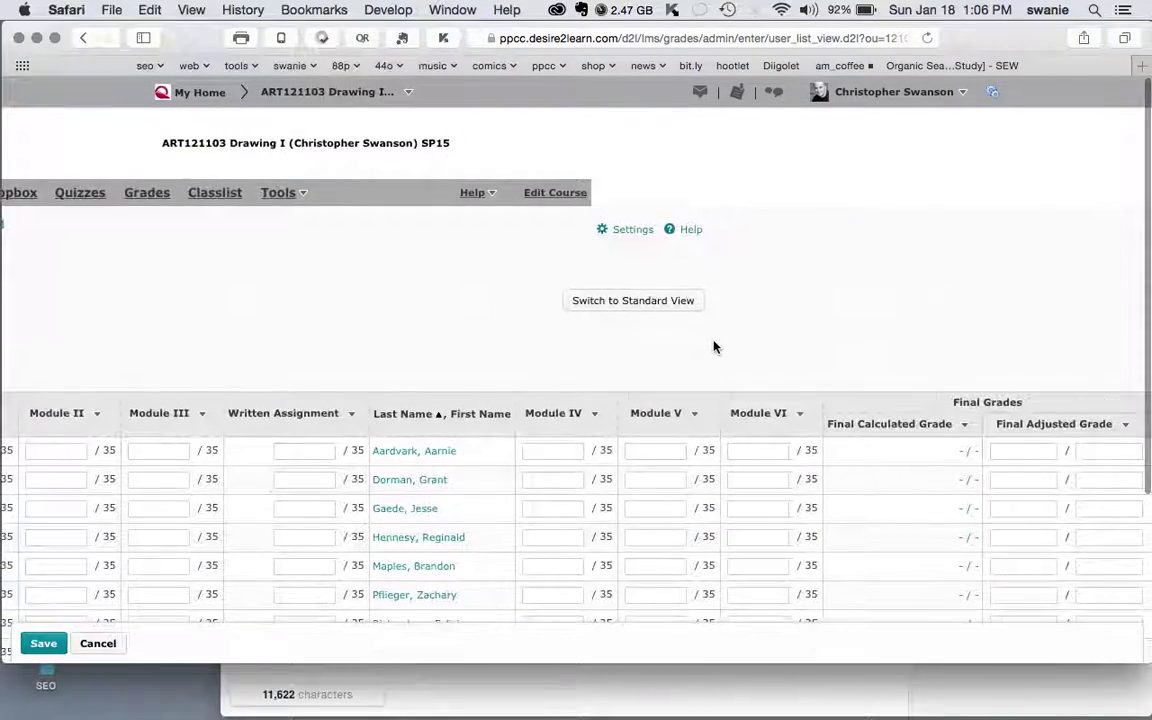
scroll(714, 347, left, 8)
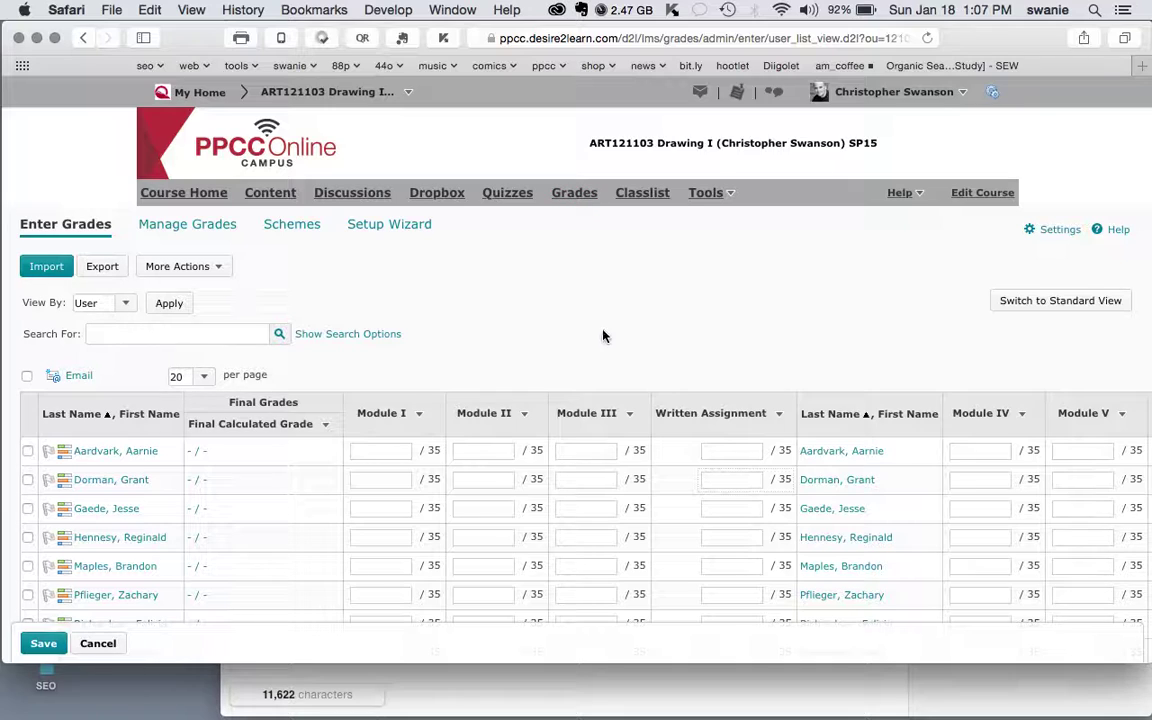
Open the Grade All page for the Final Calculated Grade column and look over its list of students
scroll(603, 336, down, 4)
scroll(603, 333, right, 7)
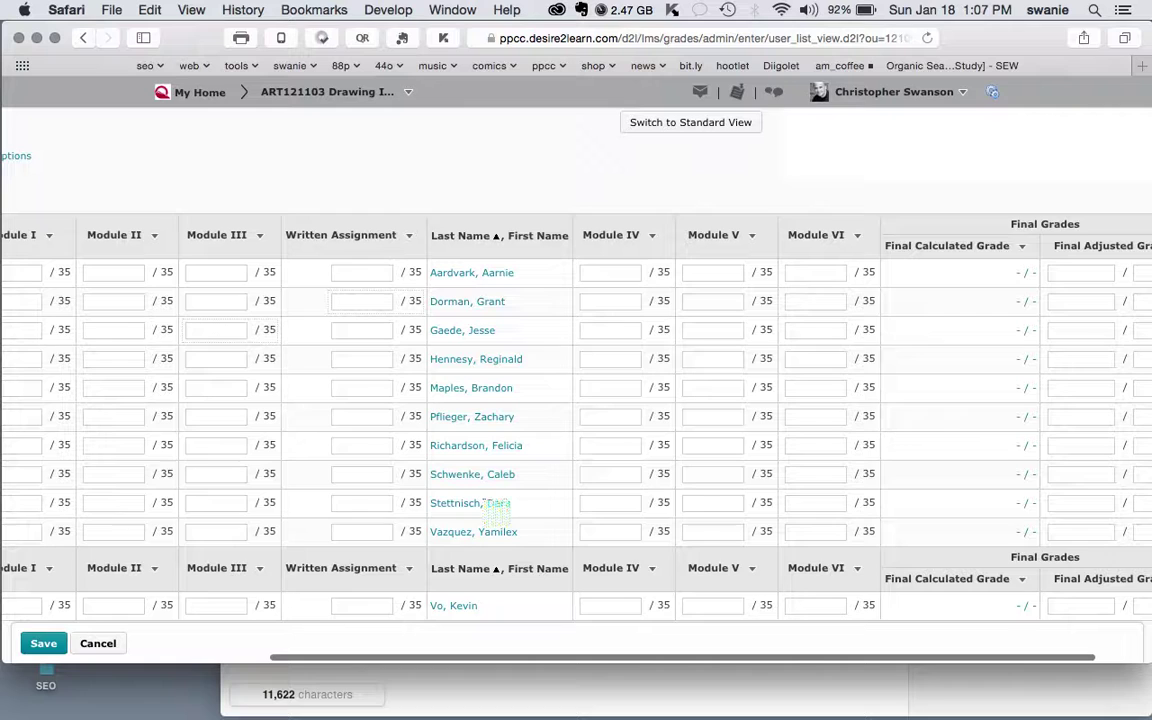
scroll(563, 383, right, 2)
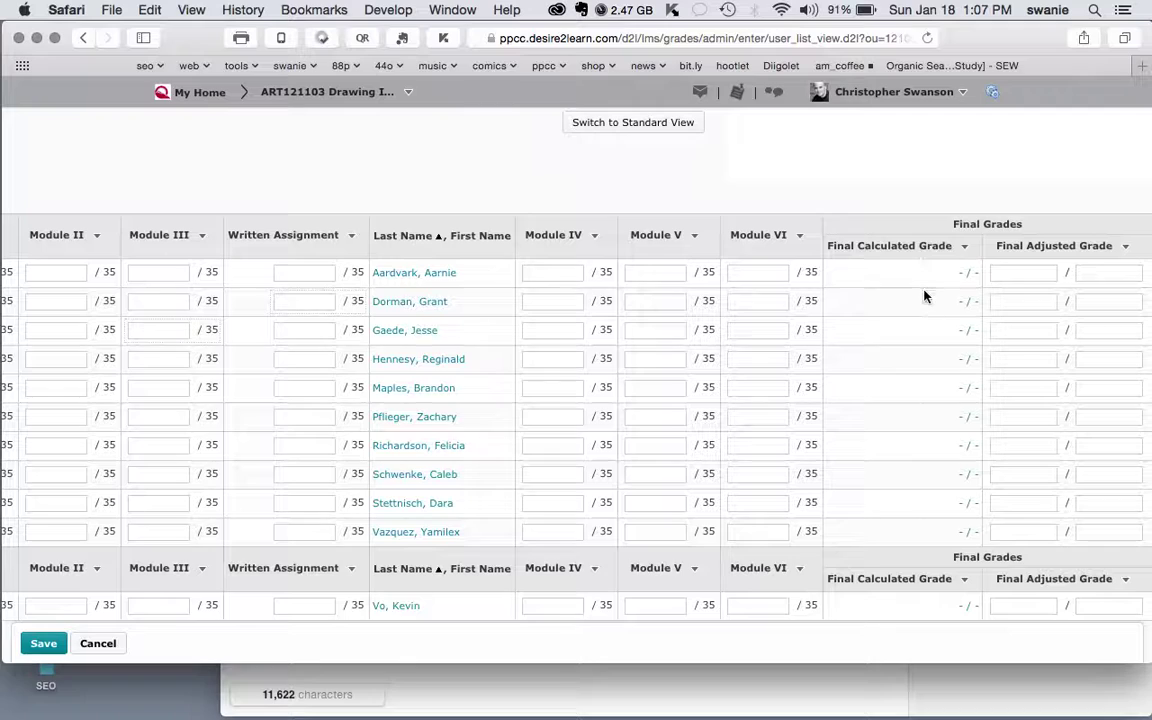
scroll(924, 296, right, 1)
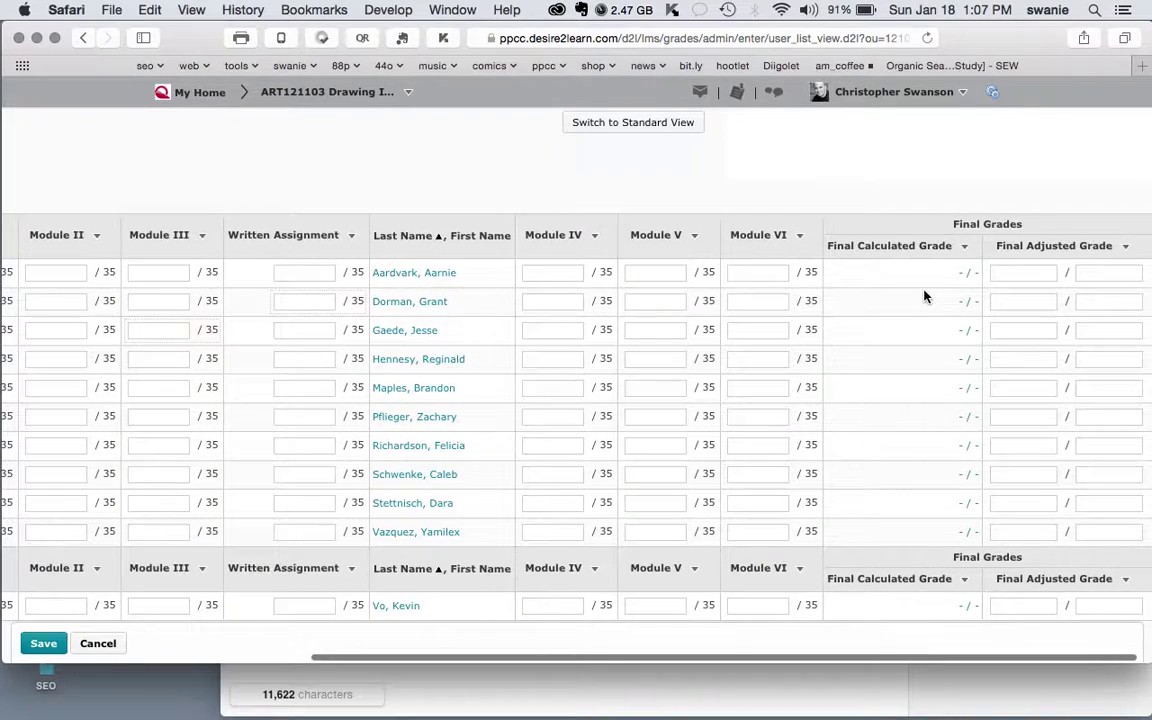
scroll(924, 296, left, 10)
scroll(924, 296, right, 10)
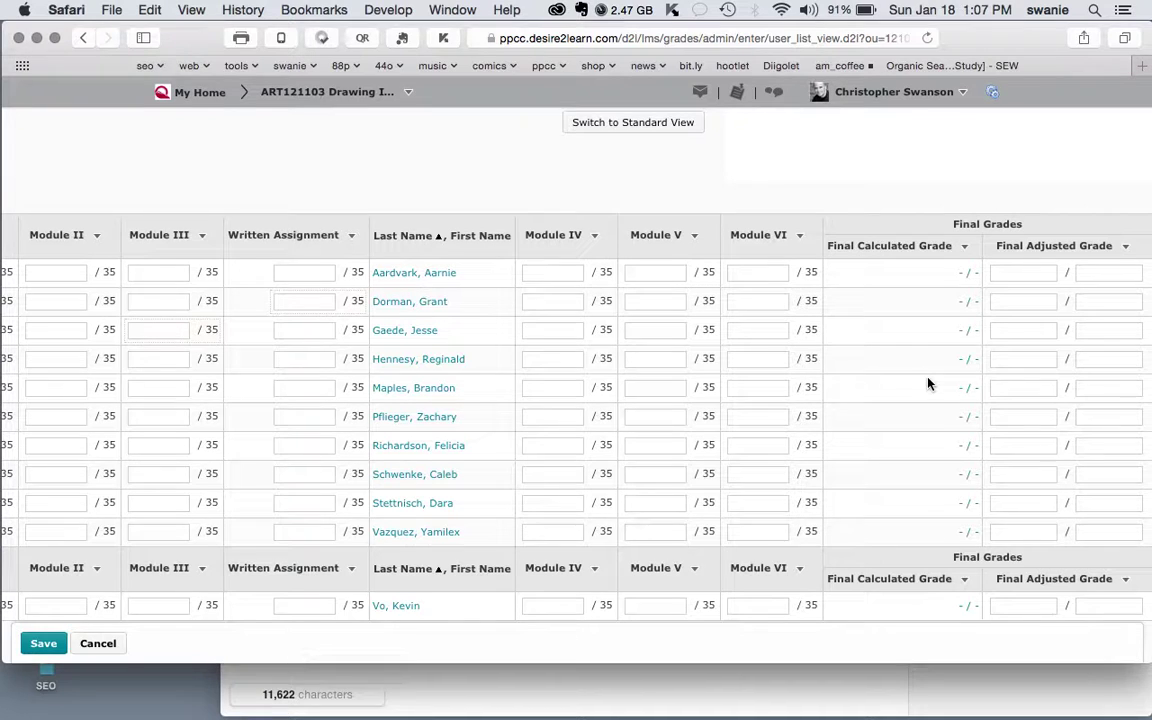
click(965, 248)
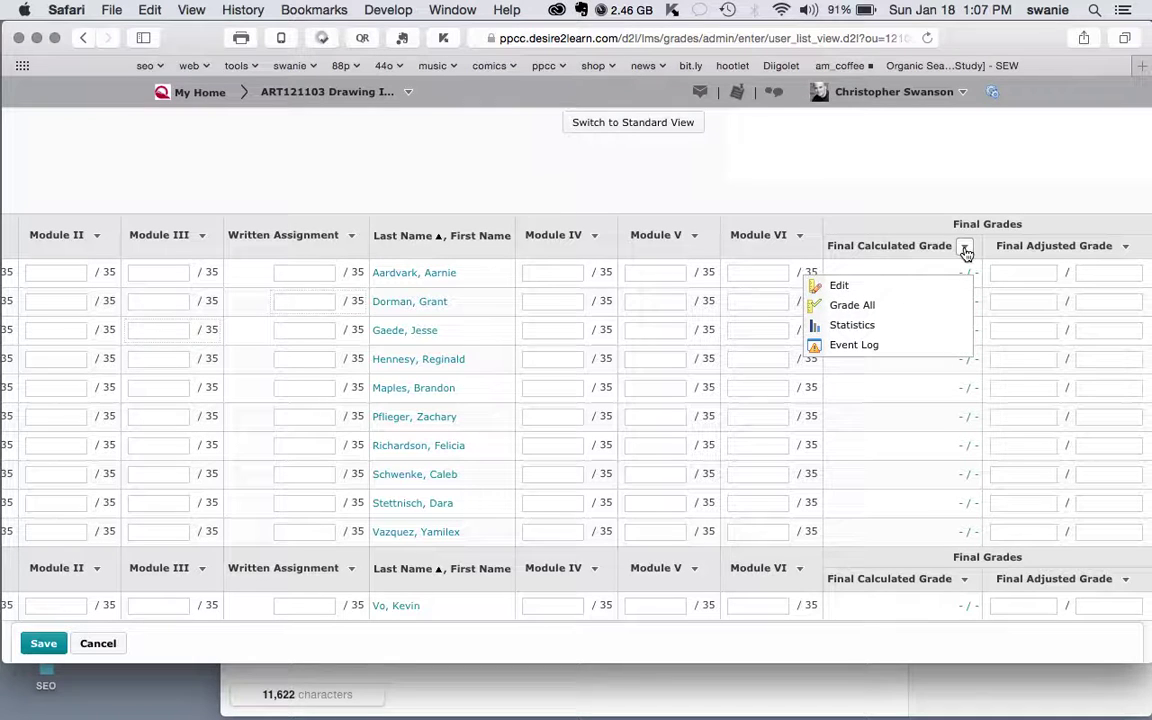
click(851, 307)
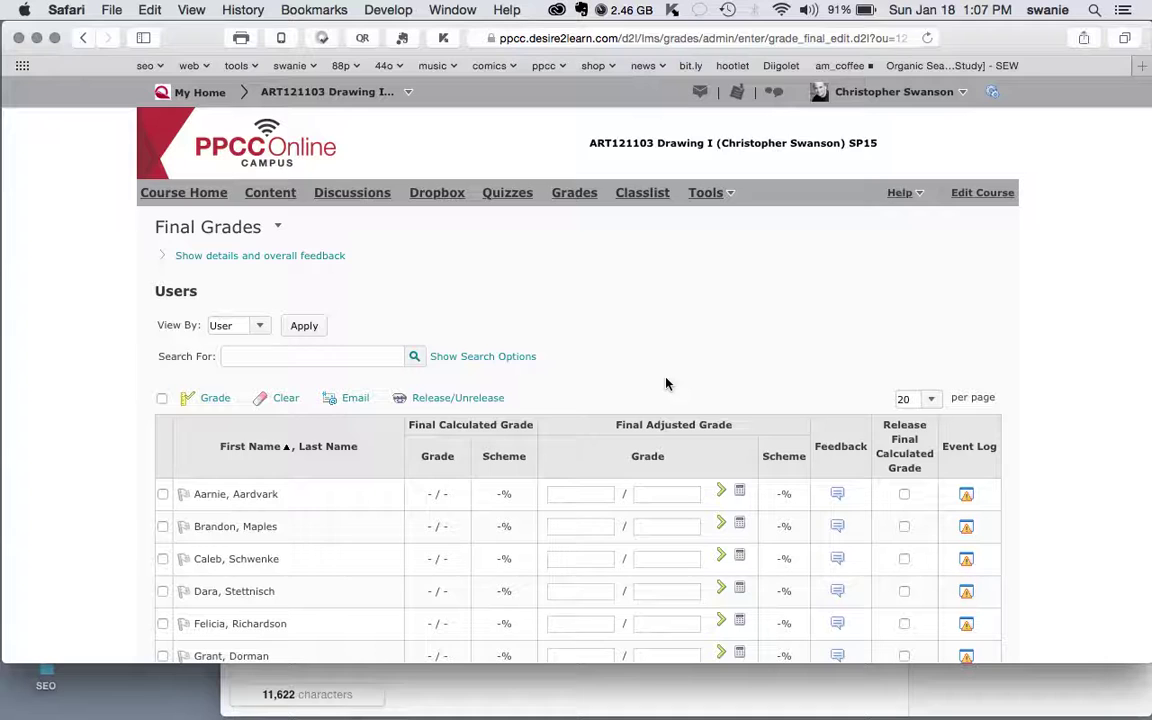
scroll(664, 380, down, 4)
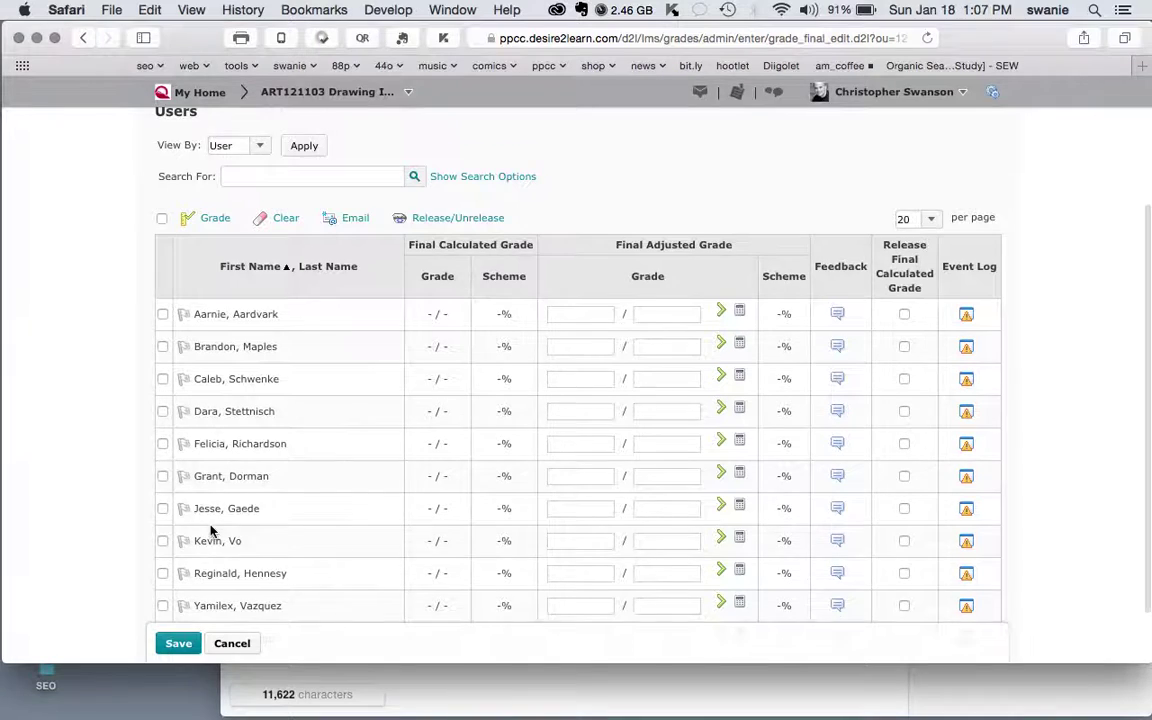
scroll(218, 470, down, 3)
scroll(230, 410, up, 3)
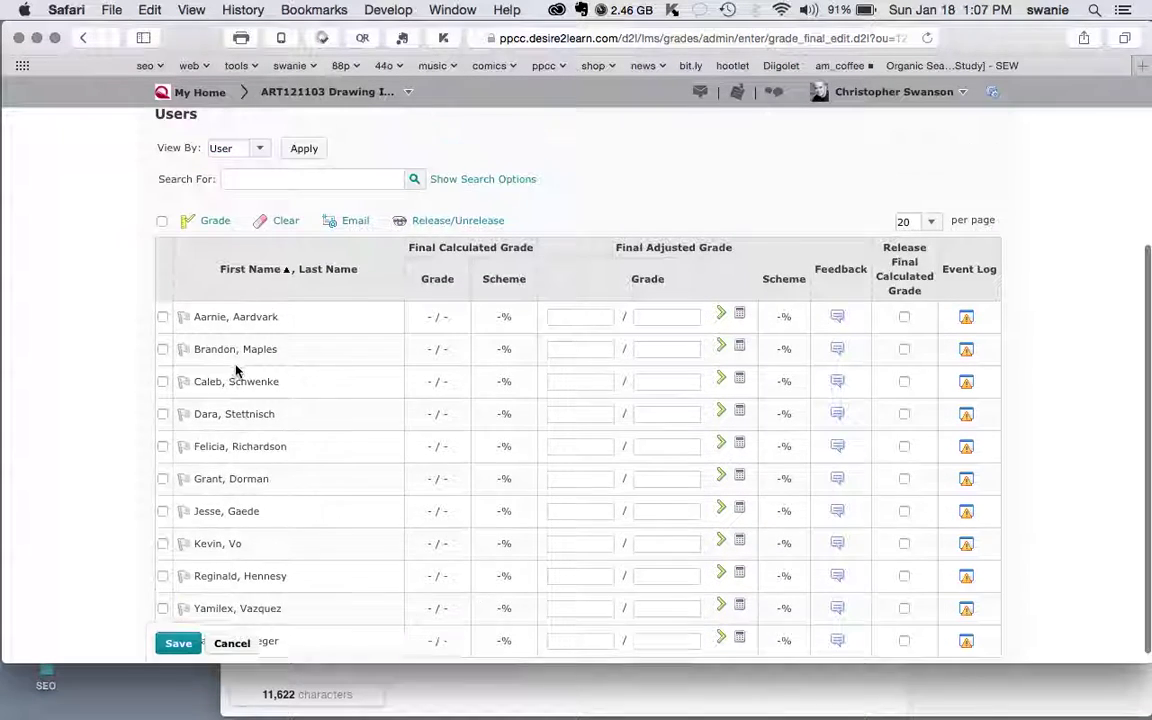
Try selecting all students at once, clear that selection, and select the second through seventh students individually
click(162, 228)
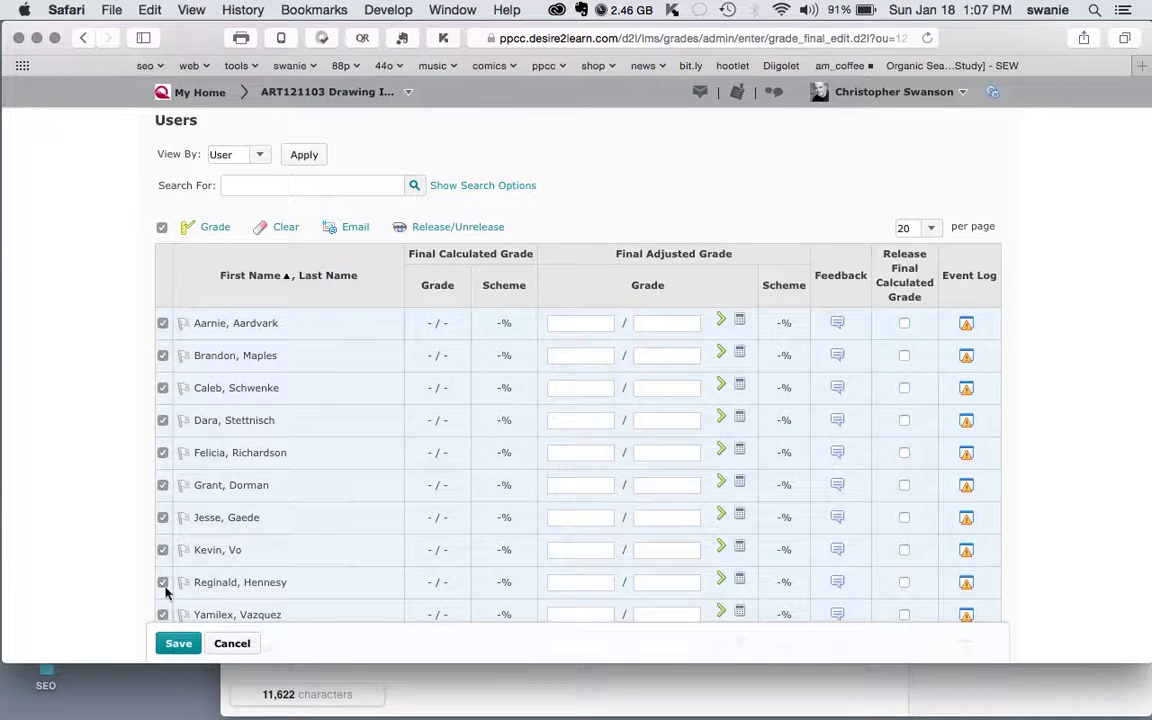
click(162, 228)
click(162, 355)
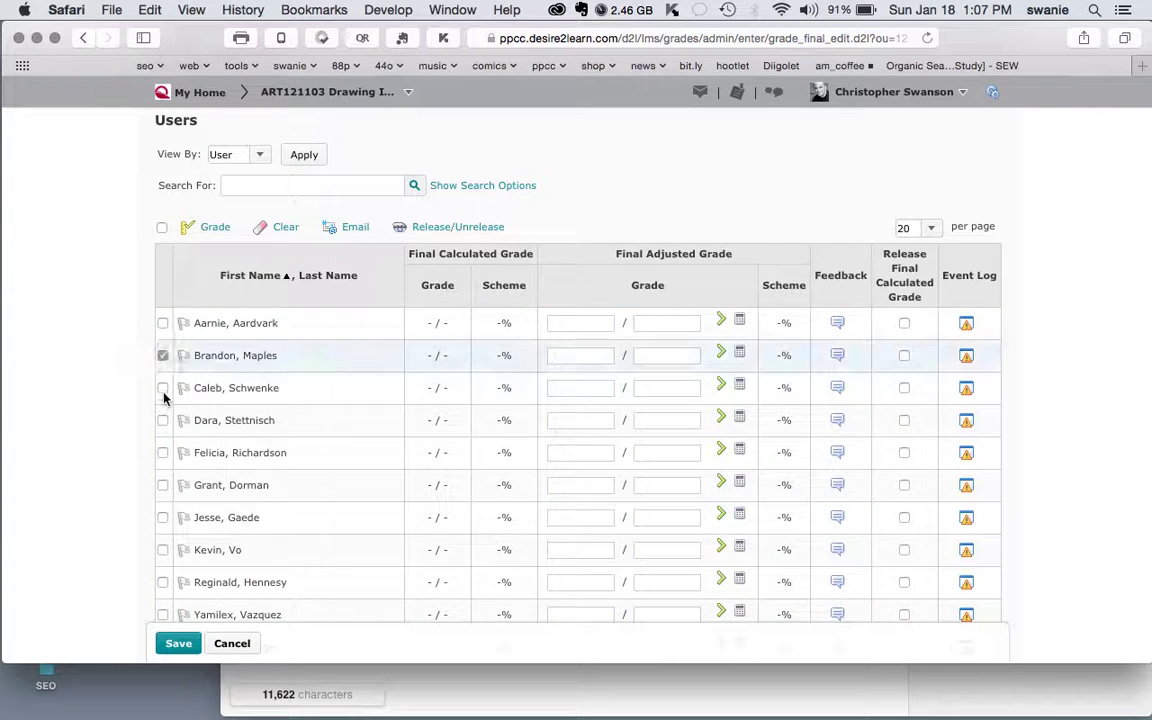
click(162, 388)
click(162, 420)
click(162, 453)
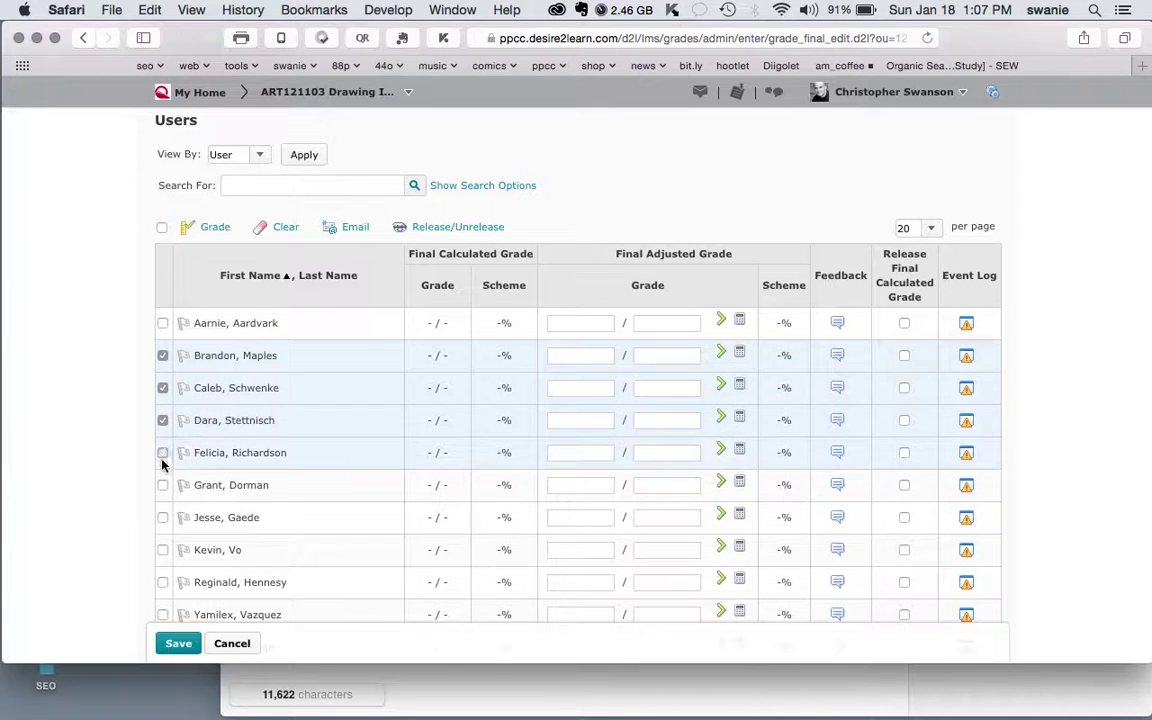
click(162, 485)
click(162, 517)
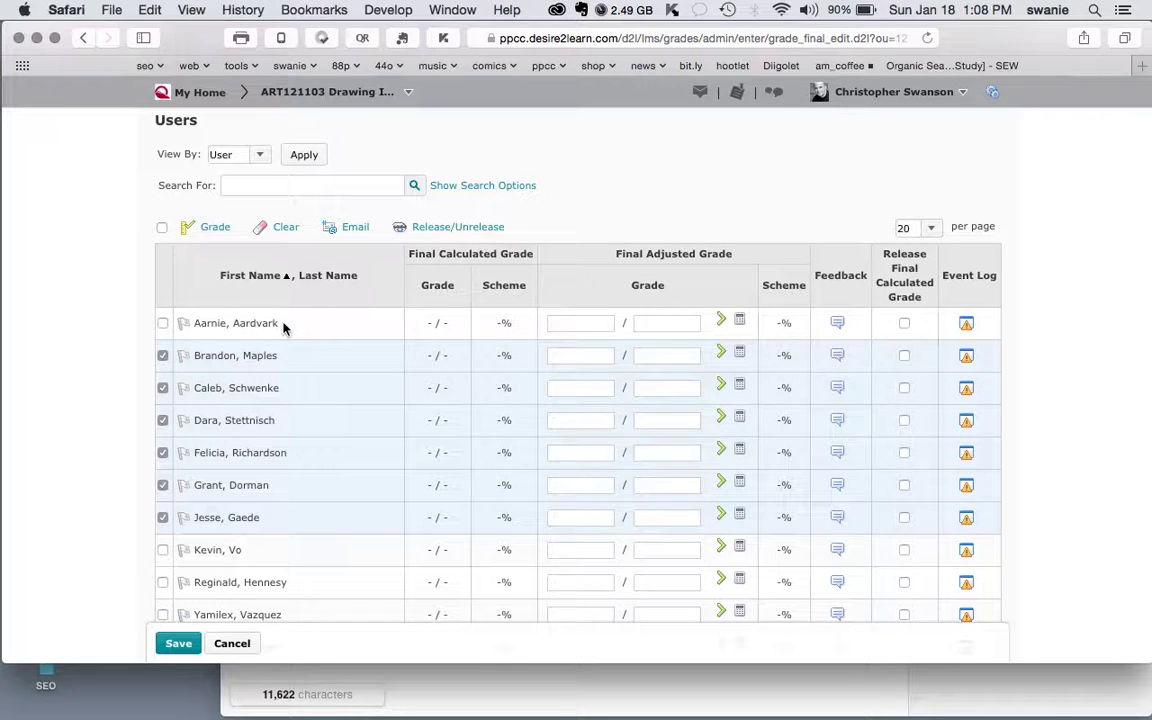
drag(283, 324, 191, 322)
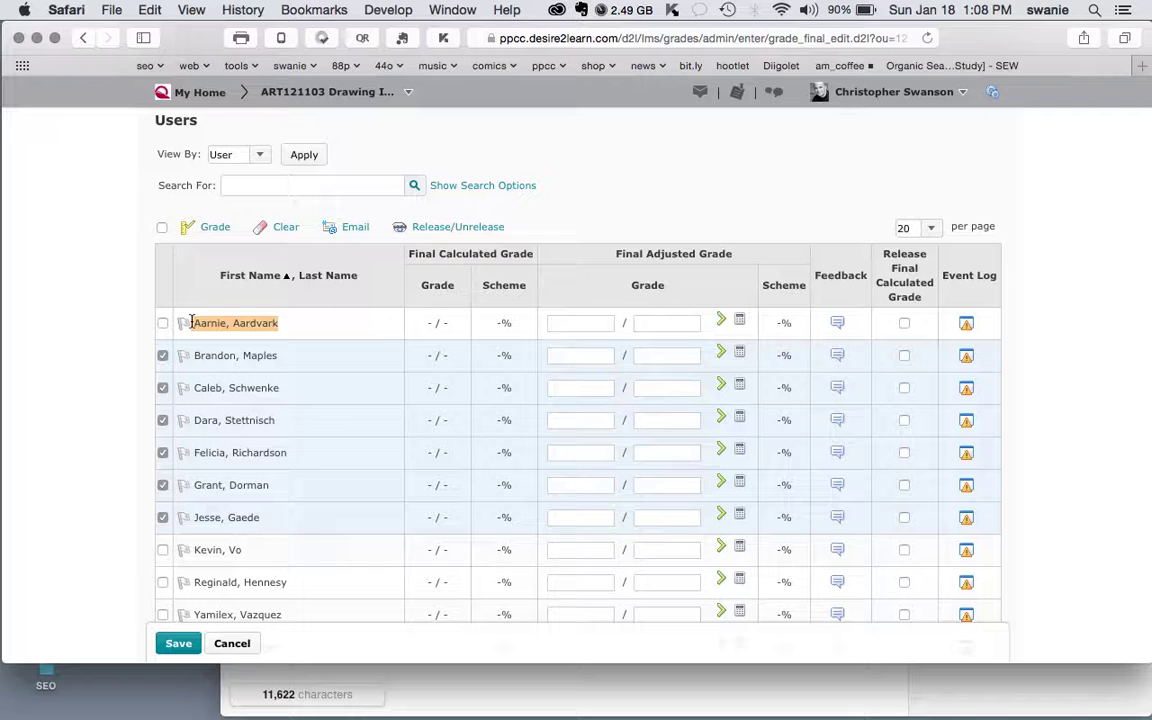
click(166, 234)
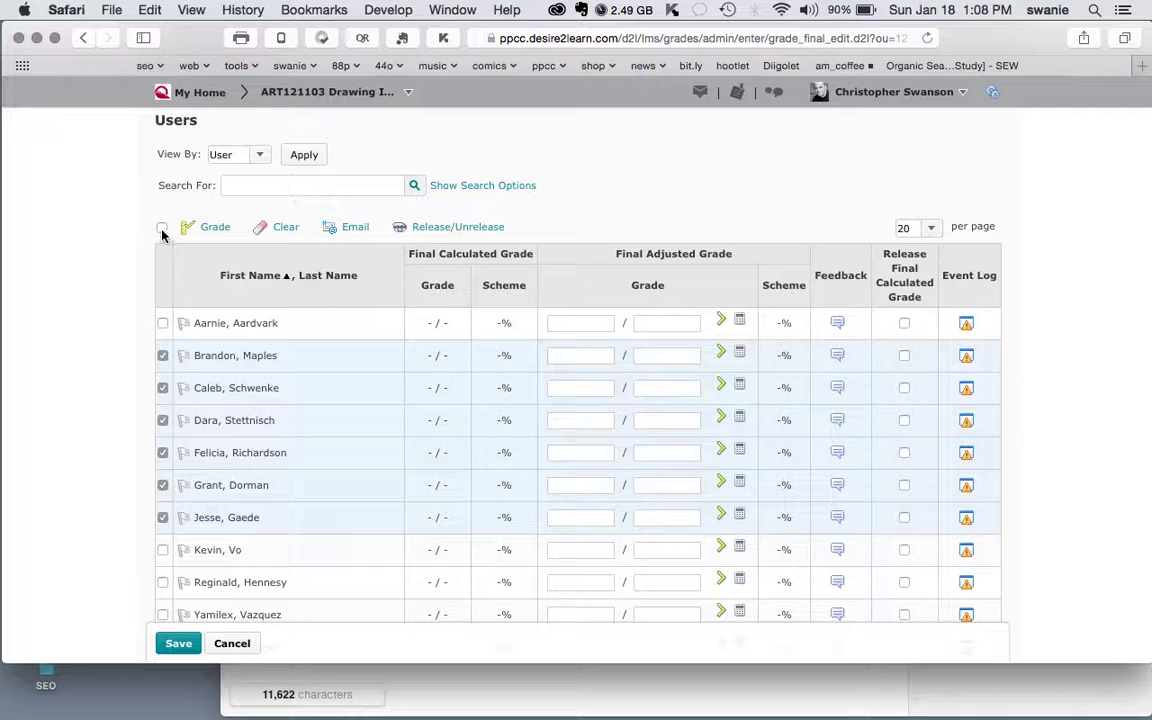
Select every student in the final grades list and release the final calculated grade for all of them
click(162, 228)
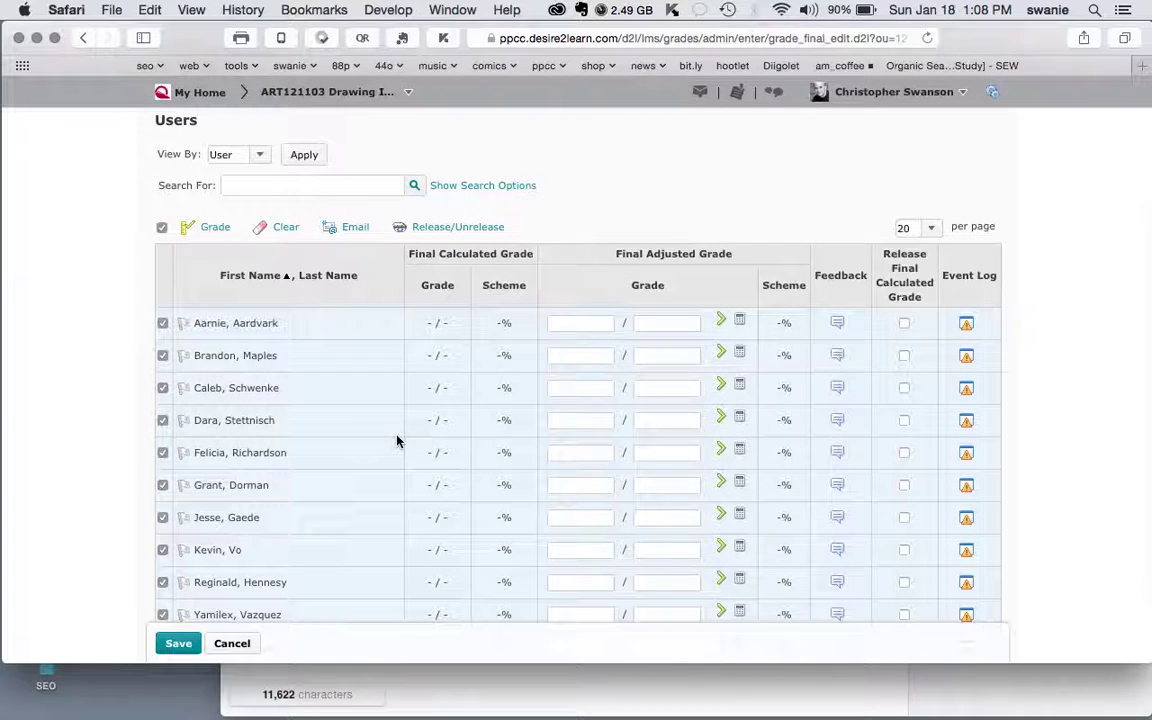
scroll(396, 440, down, 3)
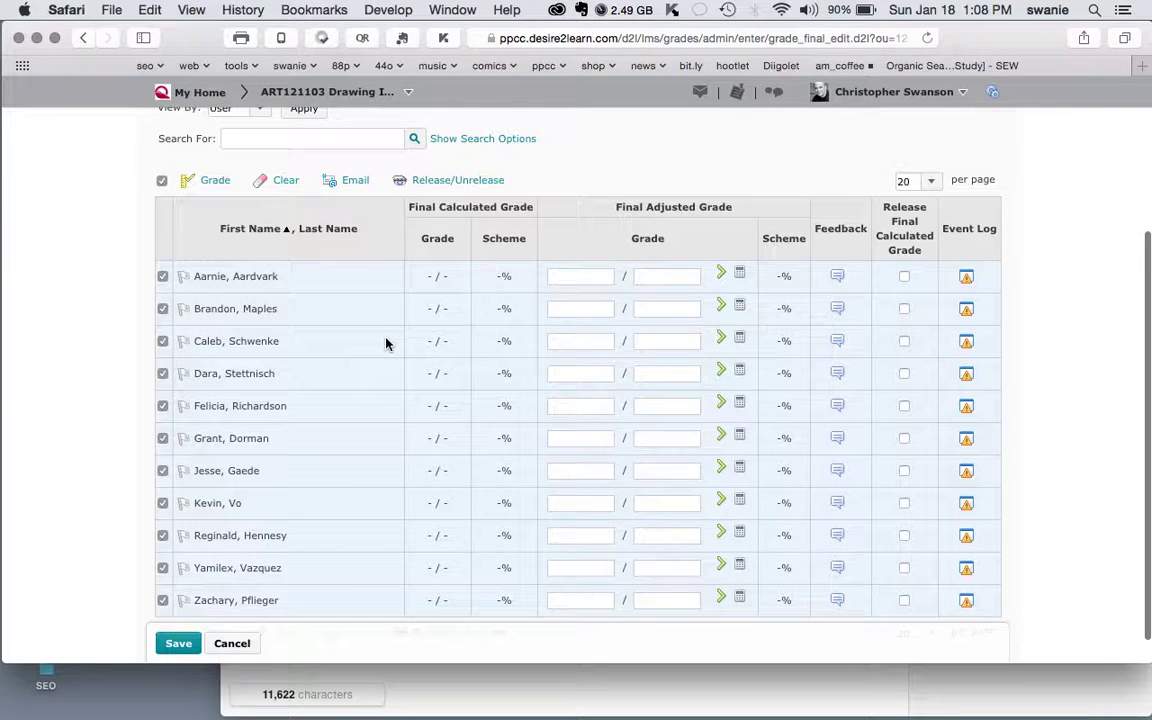
scroll(386, 343, down, 2)
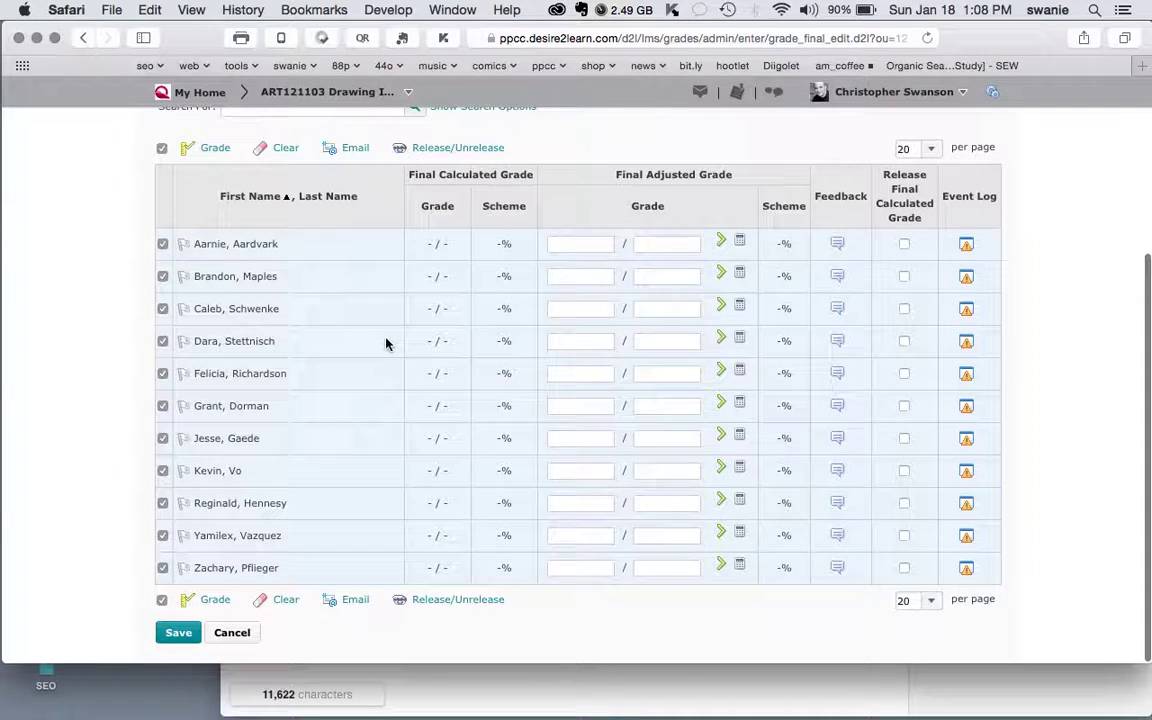
scroll(386, 343, up, 5)
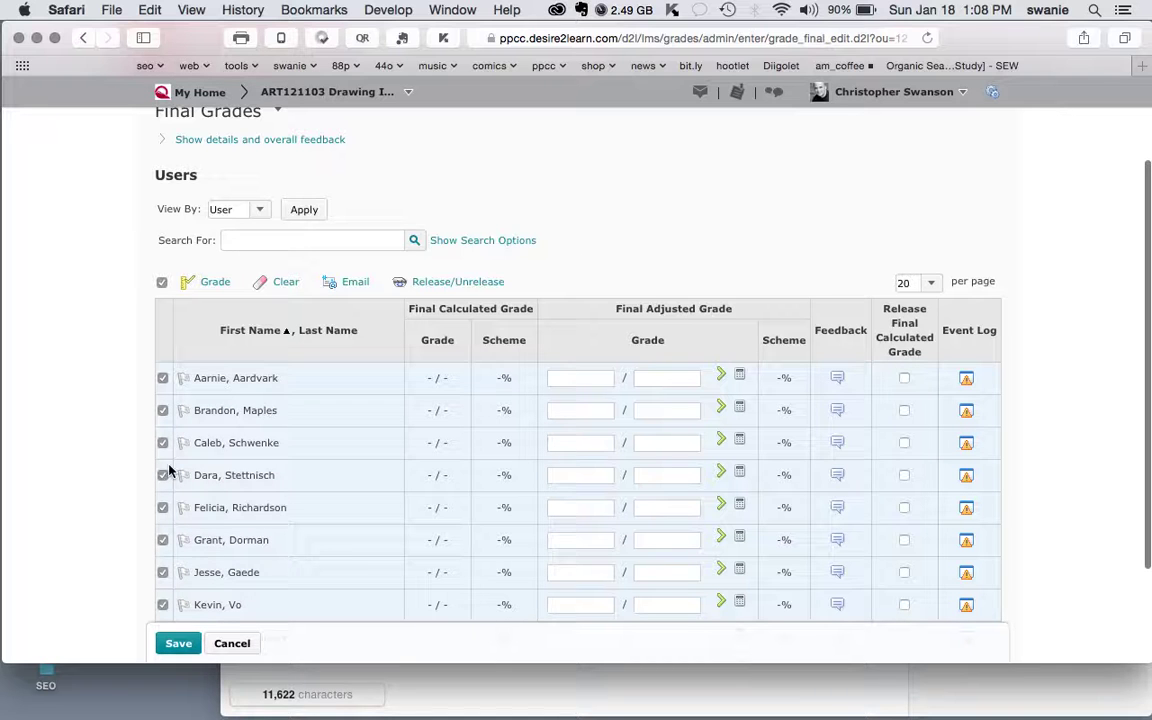
scroll(362, 503, down, 5)
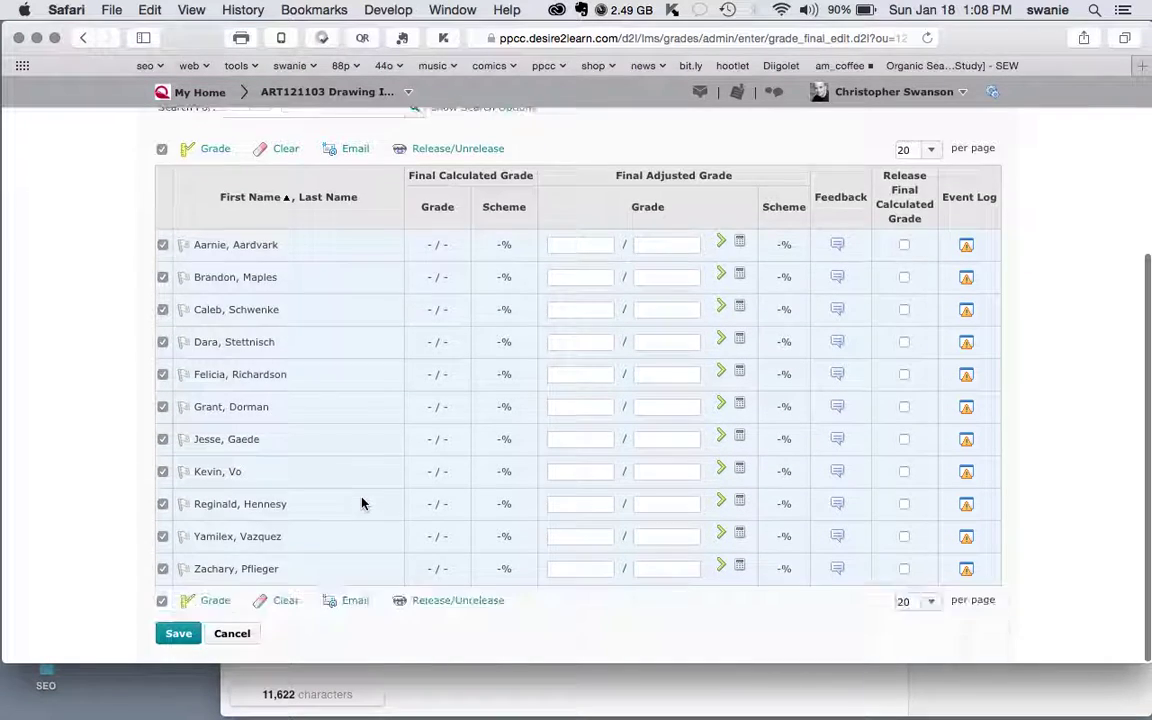
scroll(362, 503, up, 4)
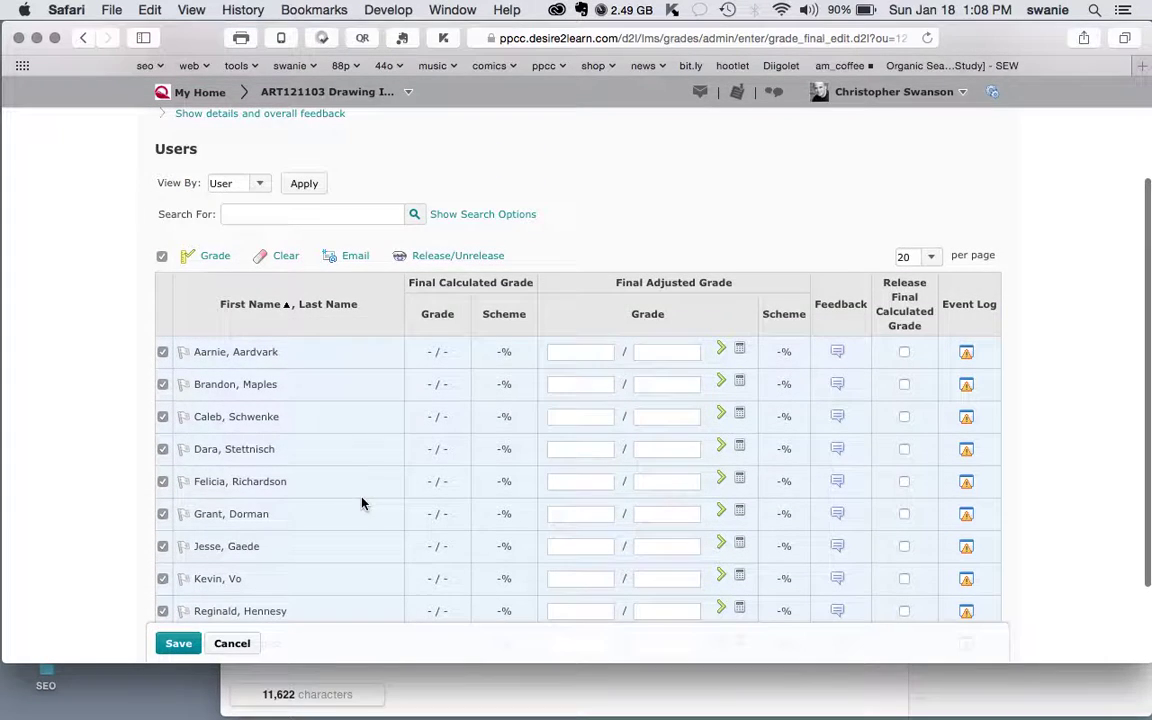
click(459, 257)
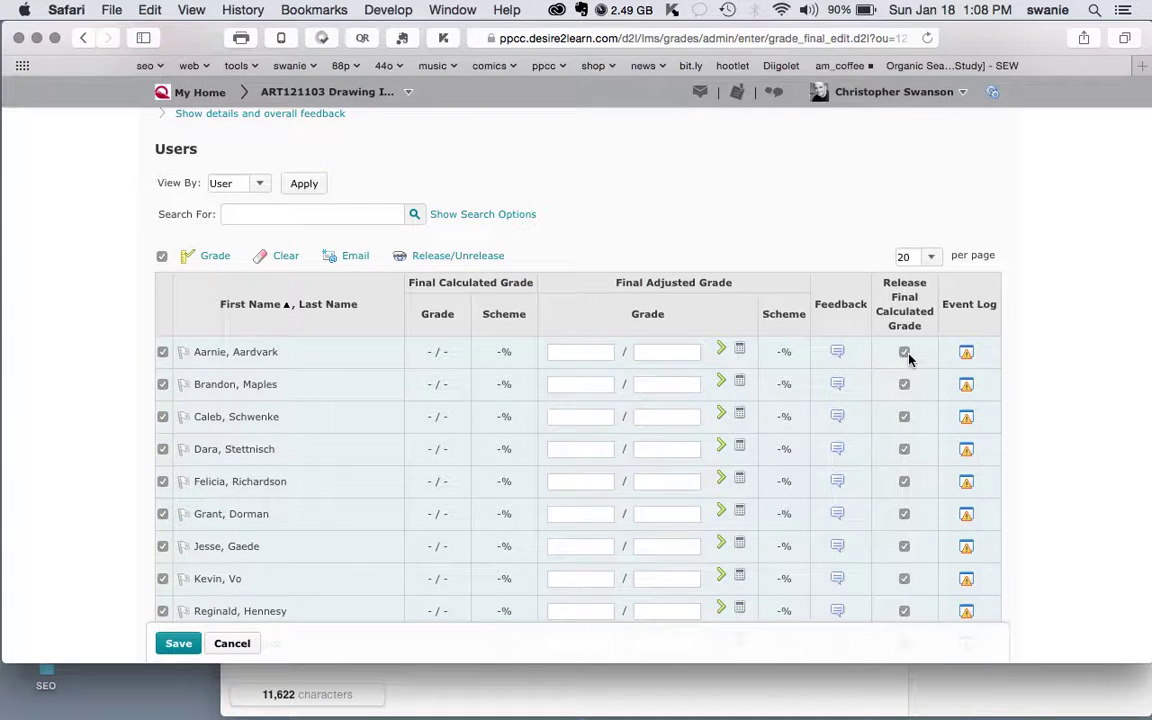
Save the released final grades and confirm the save
scroll(912, 360, down, 3)
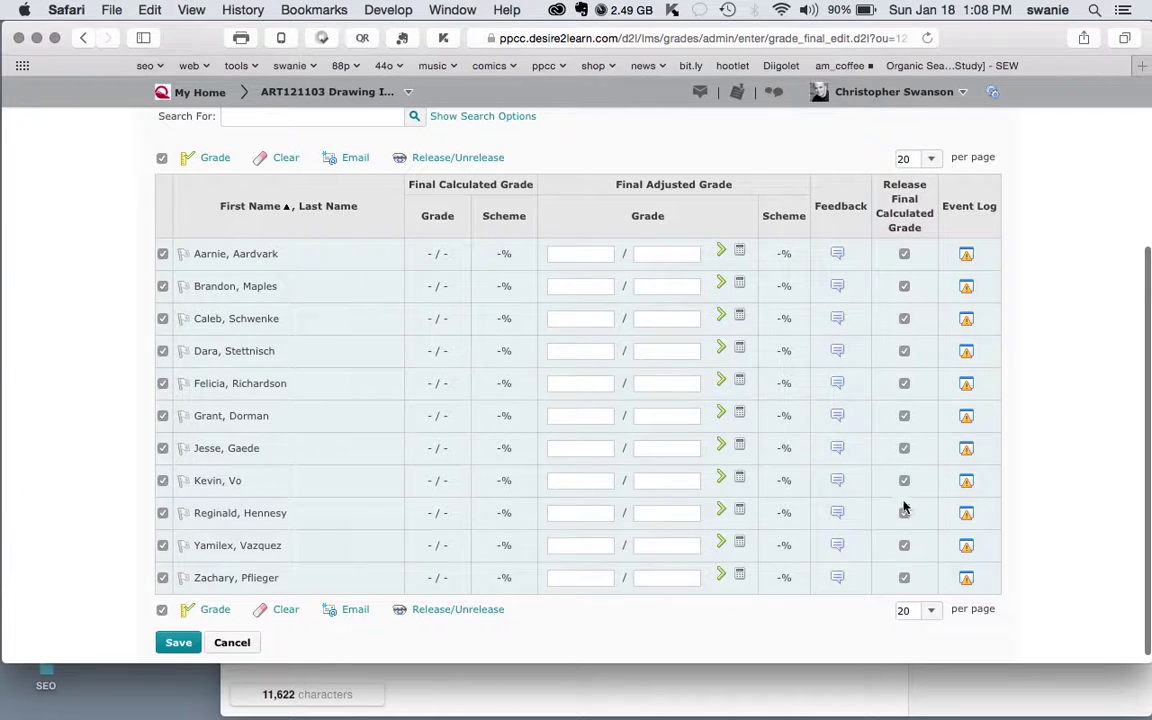
scroll(660, 614, down, 2)
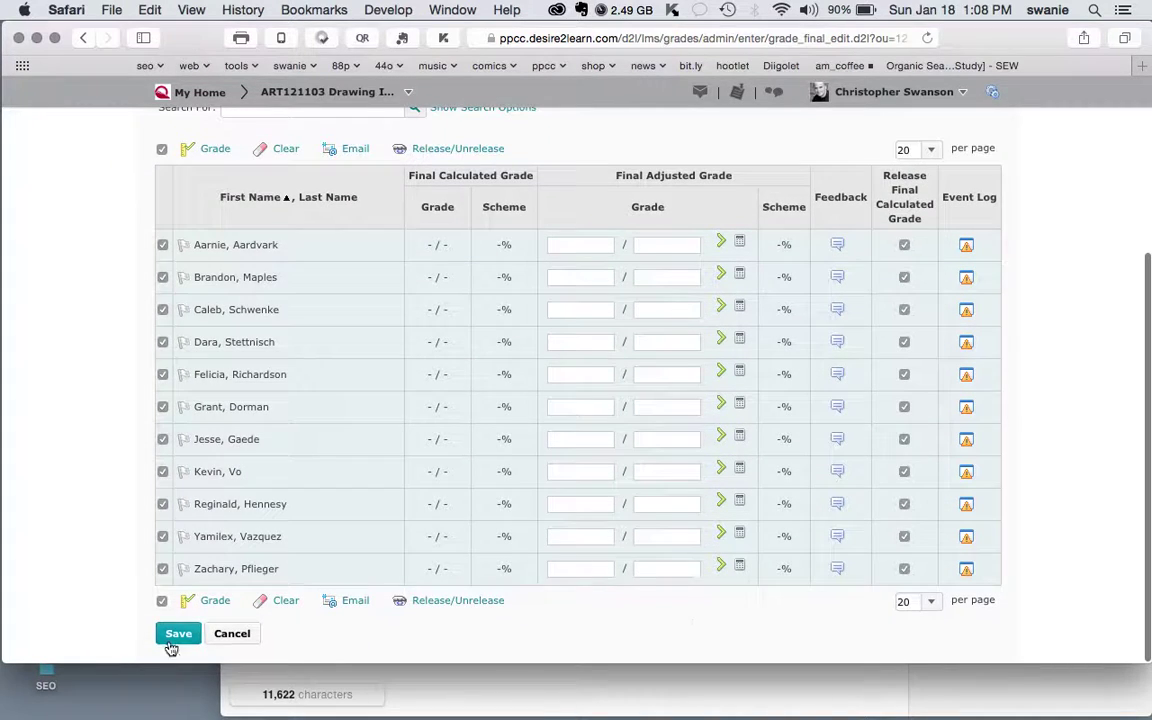
click(175, 634)
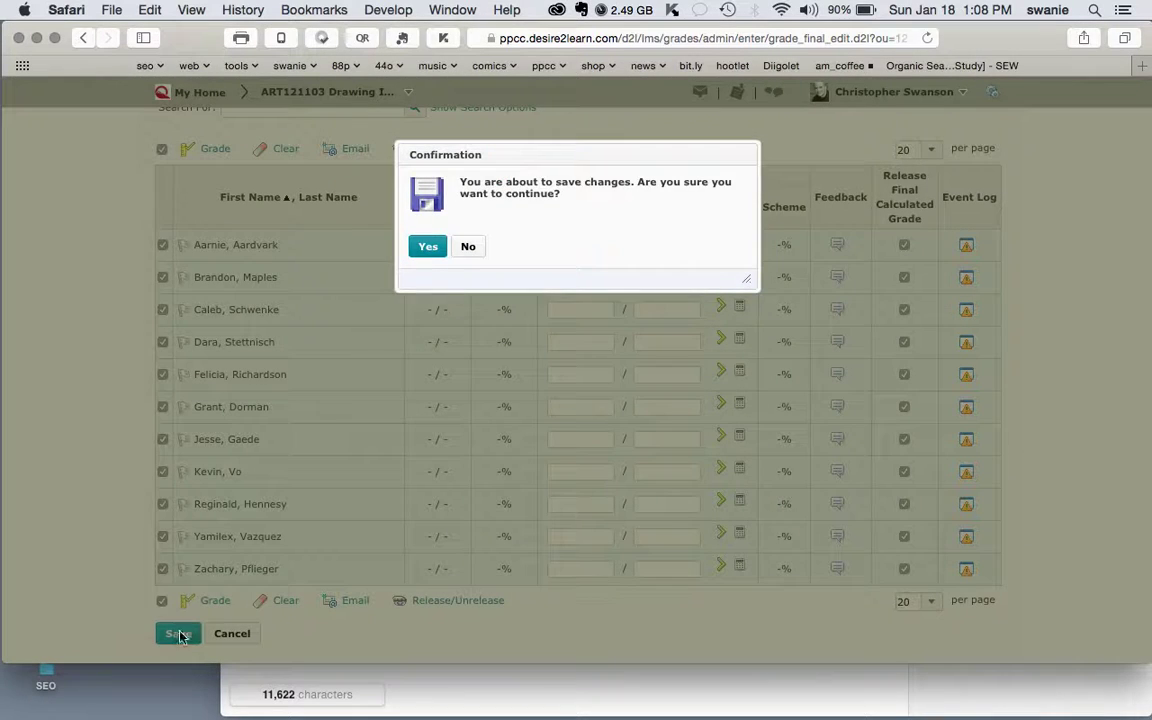
click(428, 247)
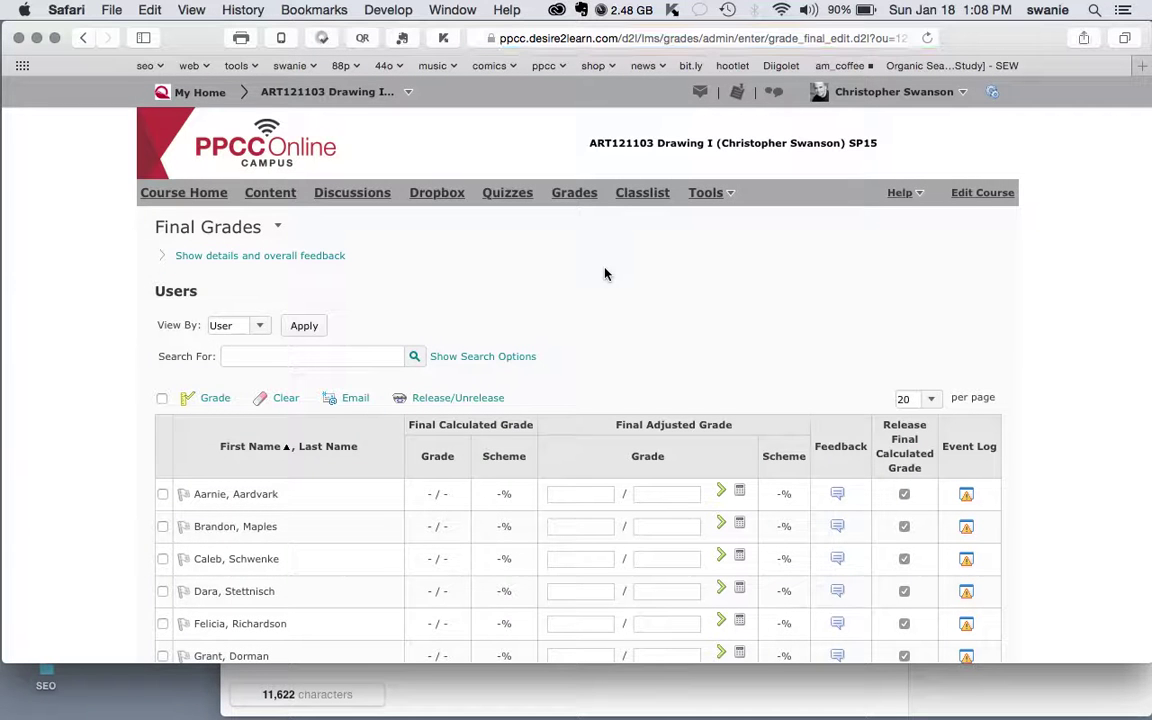
Return to the grade entry table and examine the release icons under Final Calculated Grade and the Final Adjusted Grade column
scroll(605, 273, down, 4)
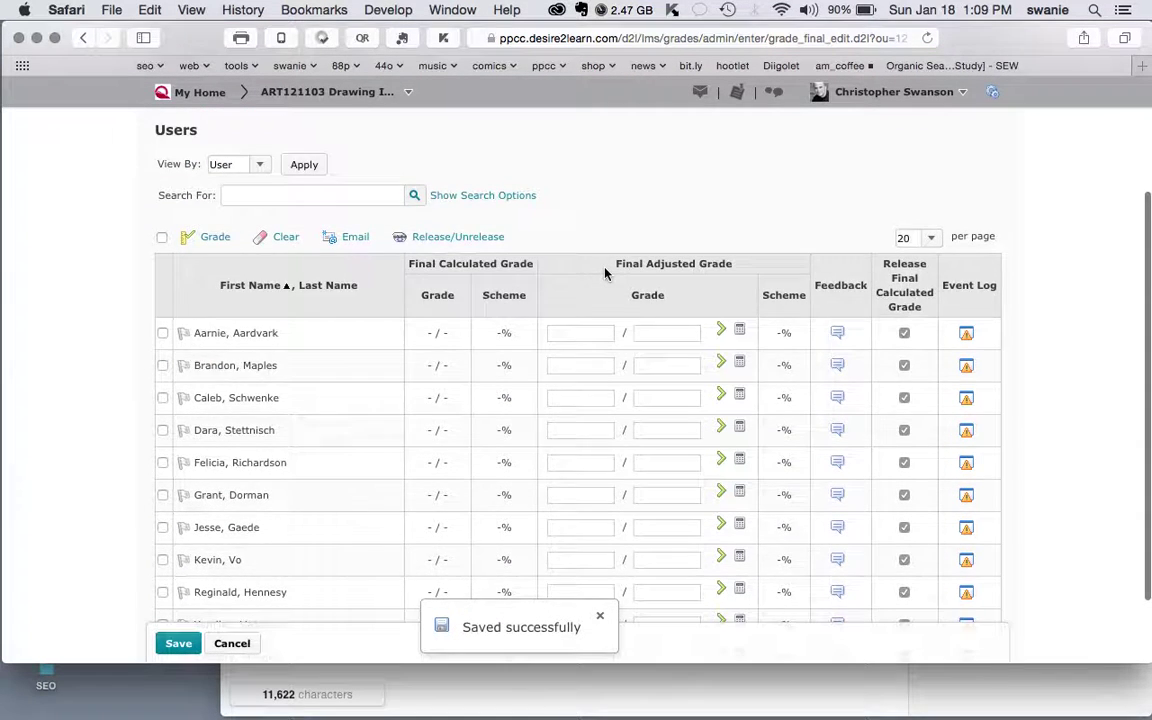
scroll(605, 273, up, 4)
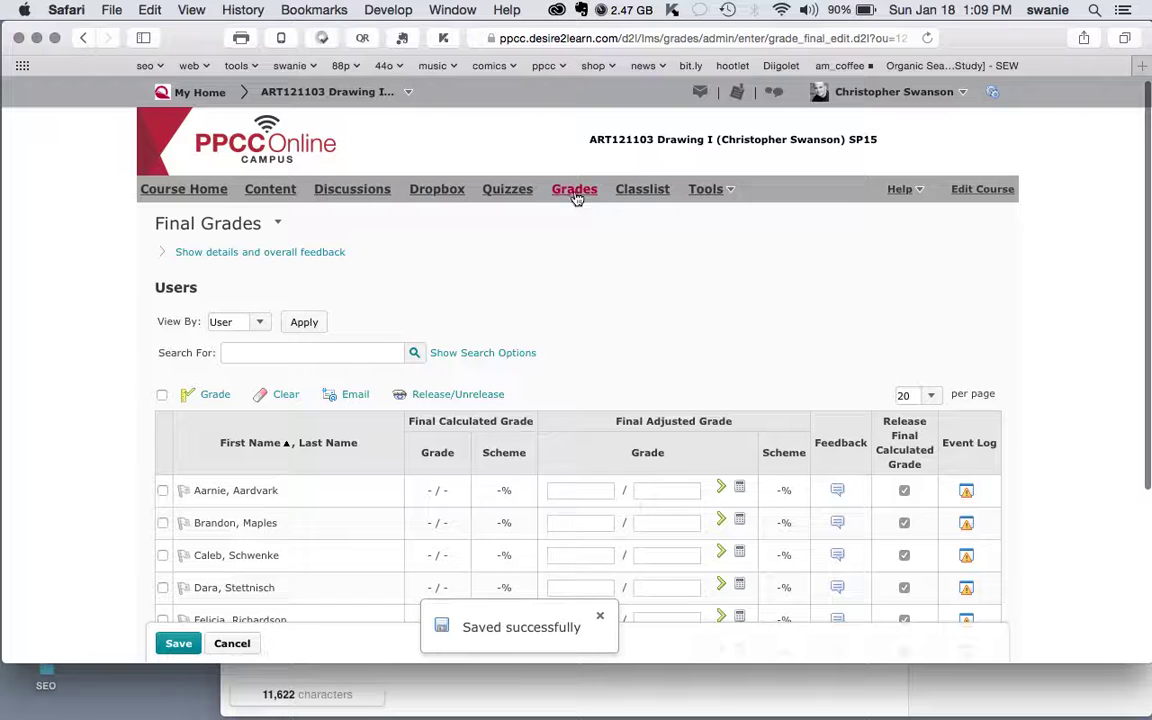
click(576, 195)
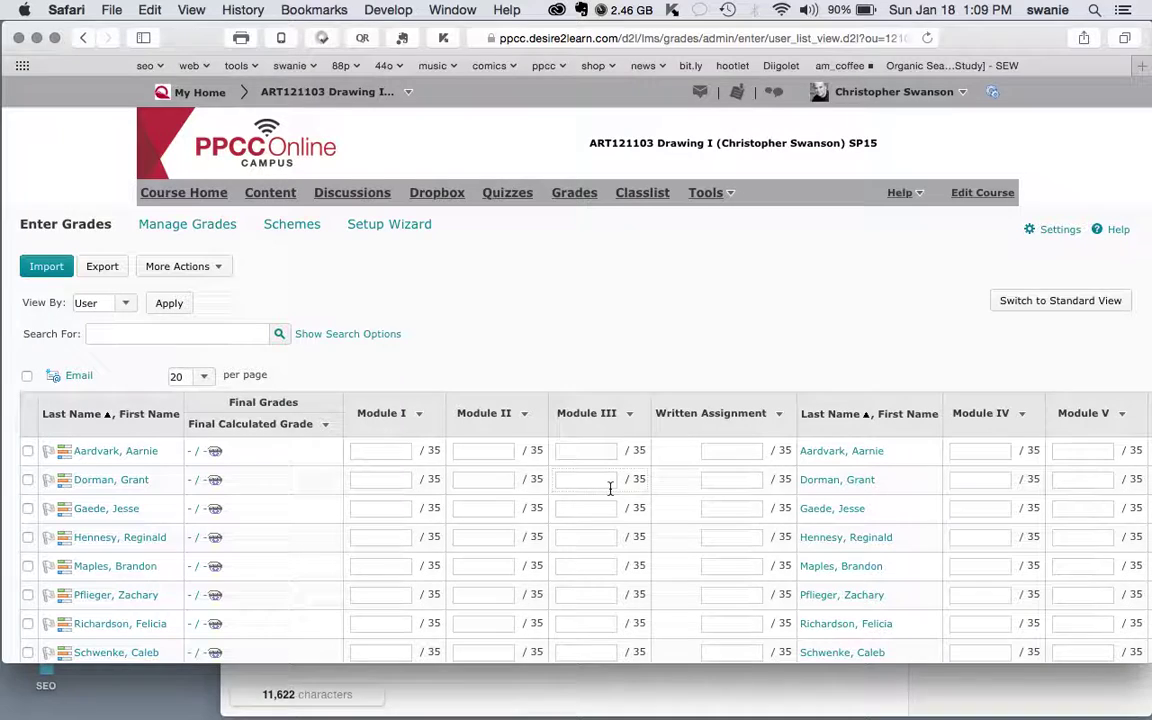
scroll(610, 488, down, 4)
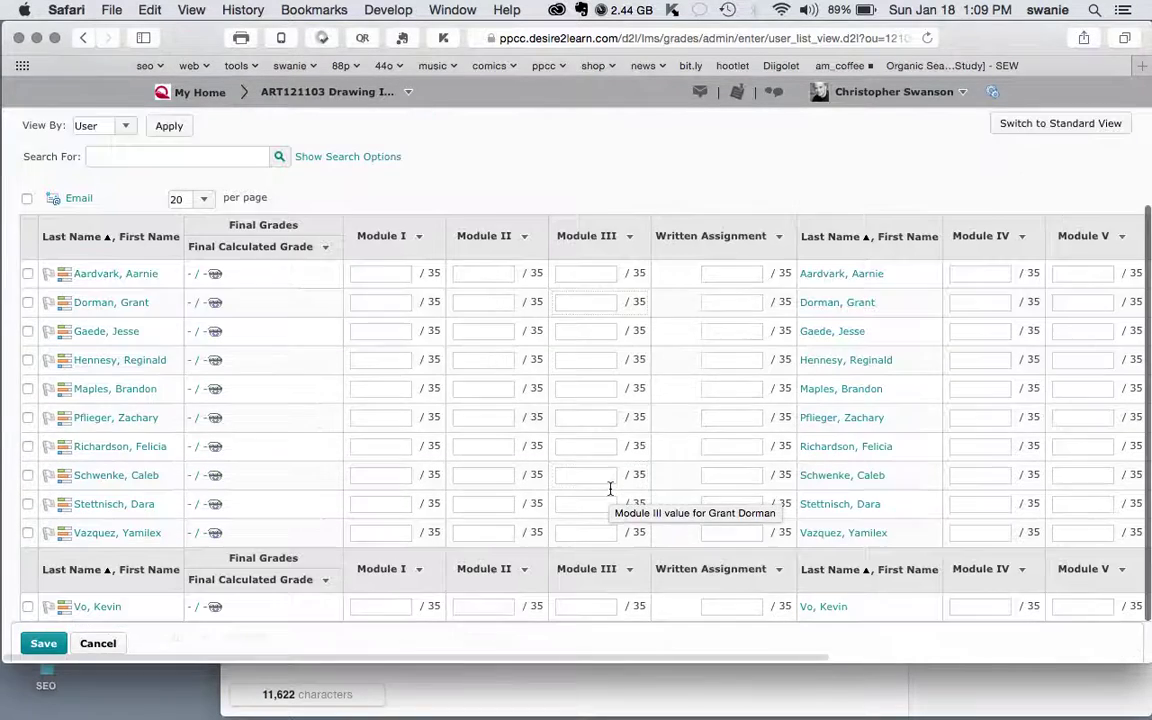
scroll(610, 488, down, 1)
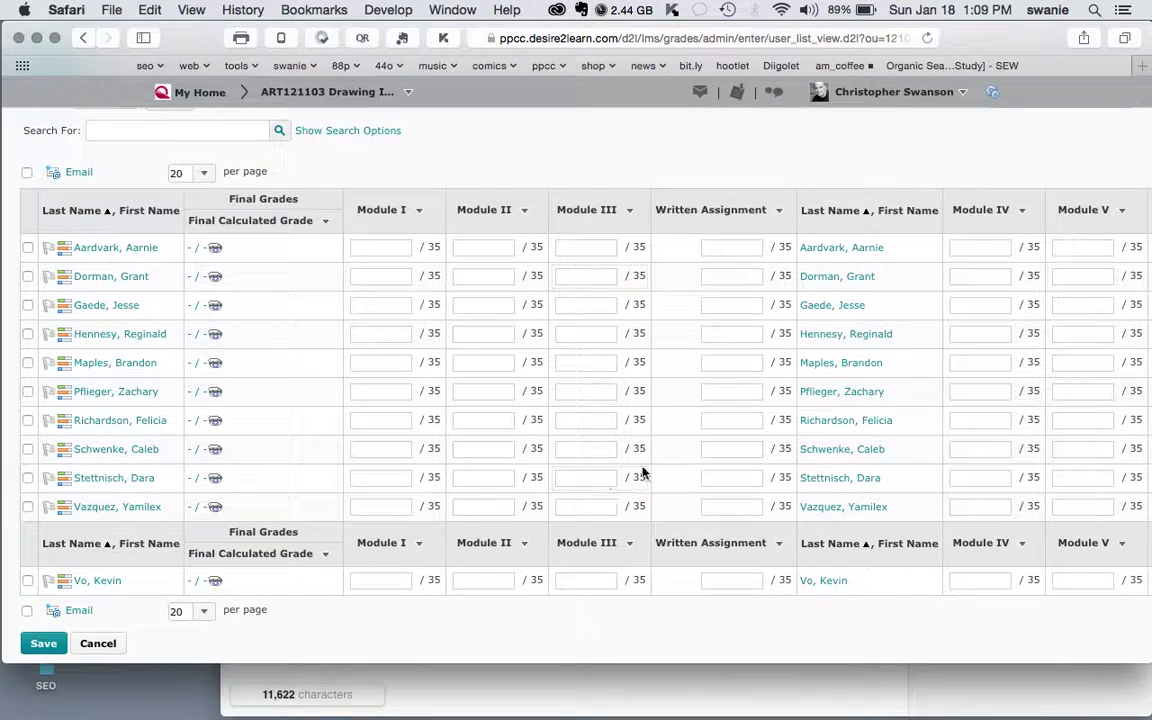
scroll(660, 455, right, 5)
scroll(666, 451, left, 5)
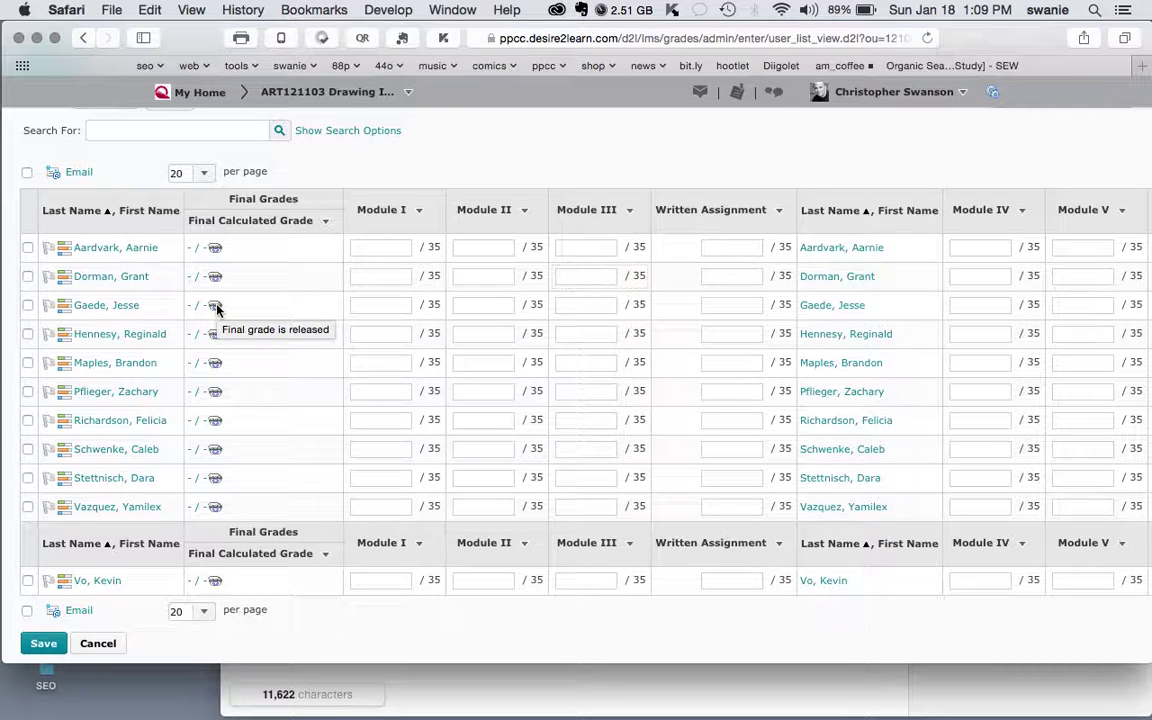
scroll(625, 308, right, 10)
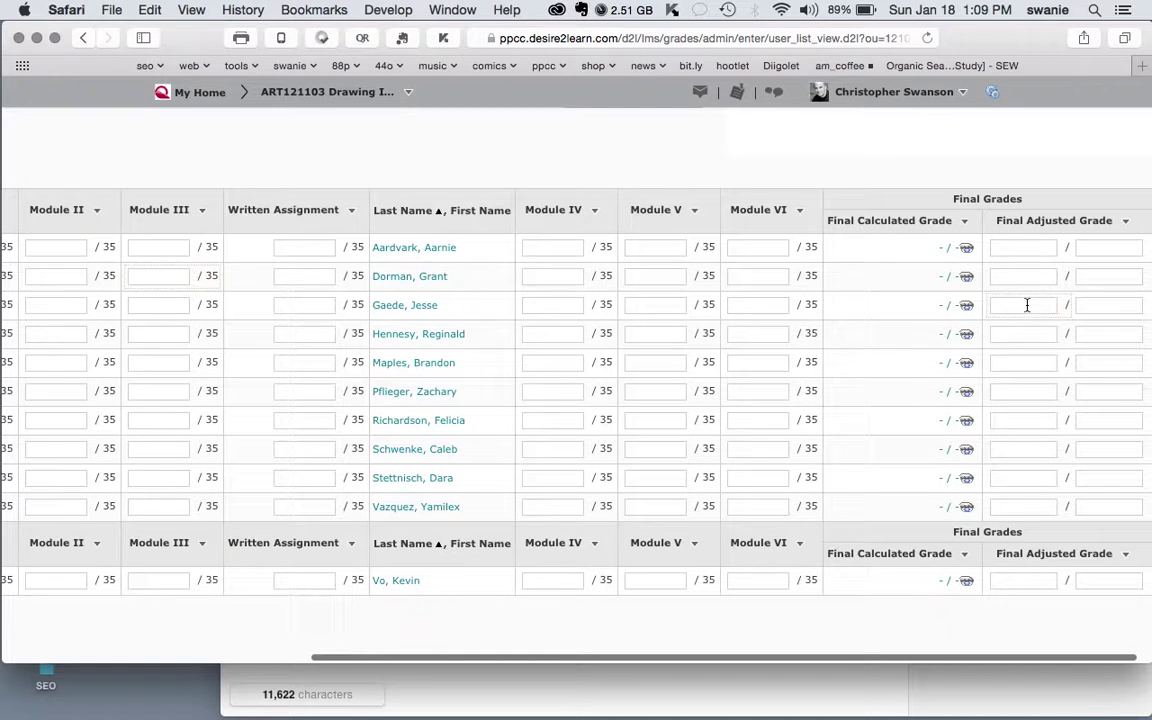
scroll(1027, 305, left, 10)
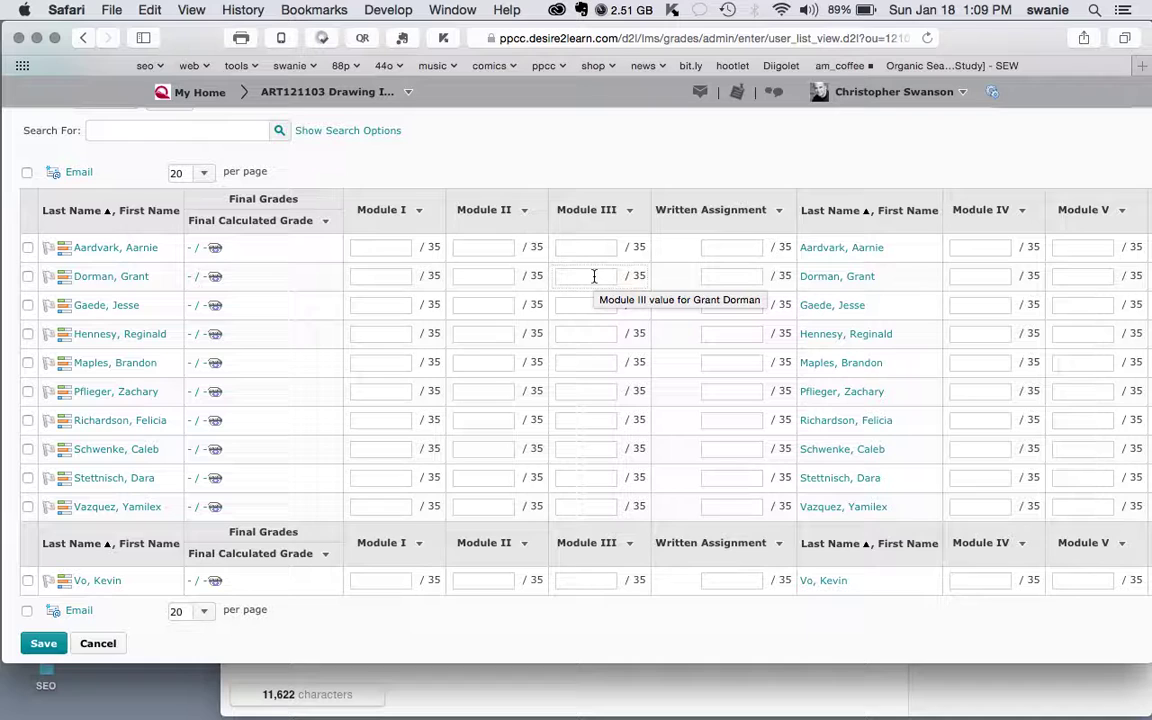
scroll(594, 276, right, 10)
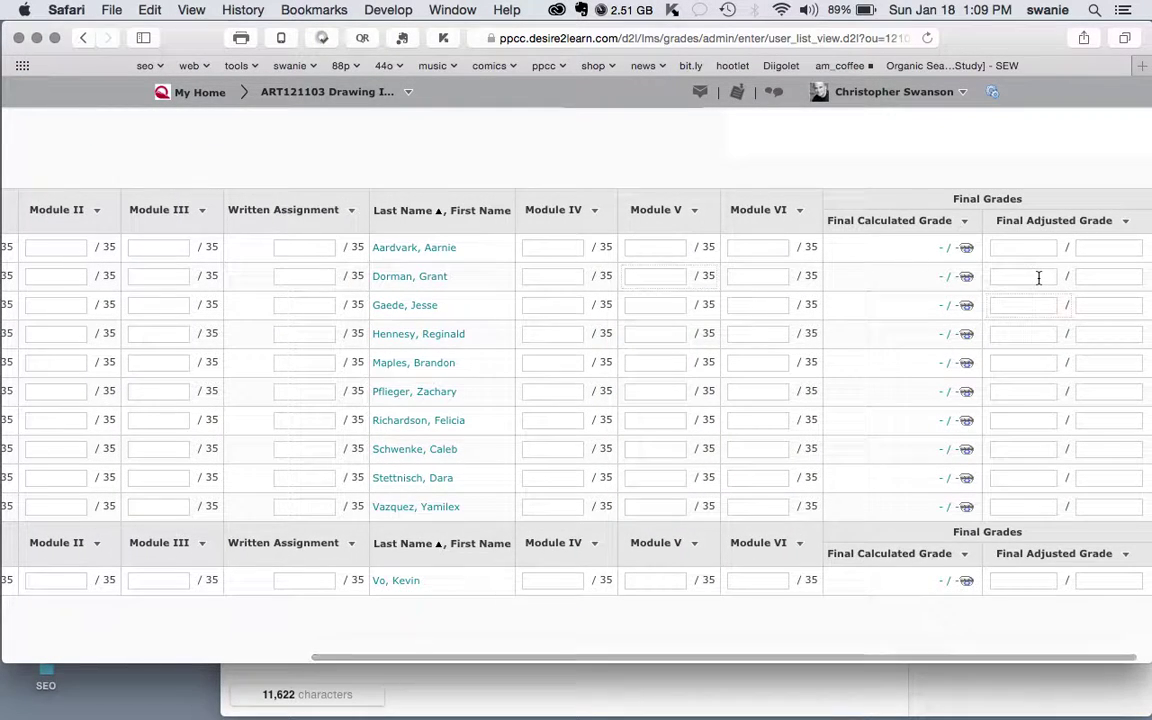
scroll(659, 447, left, 10)
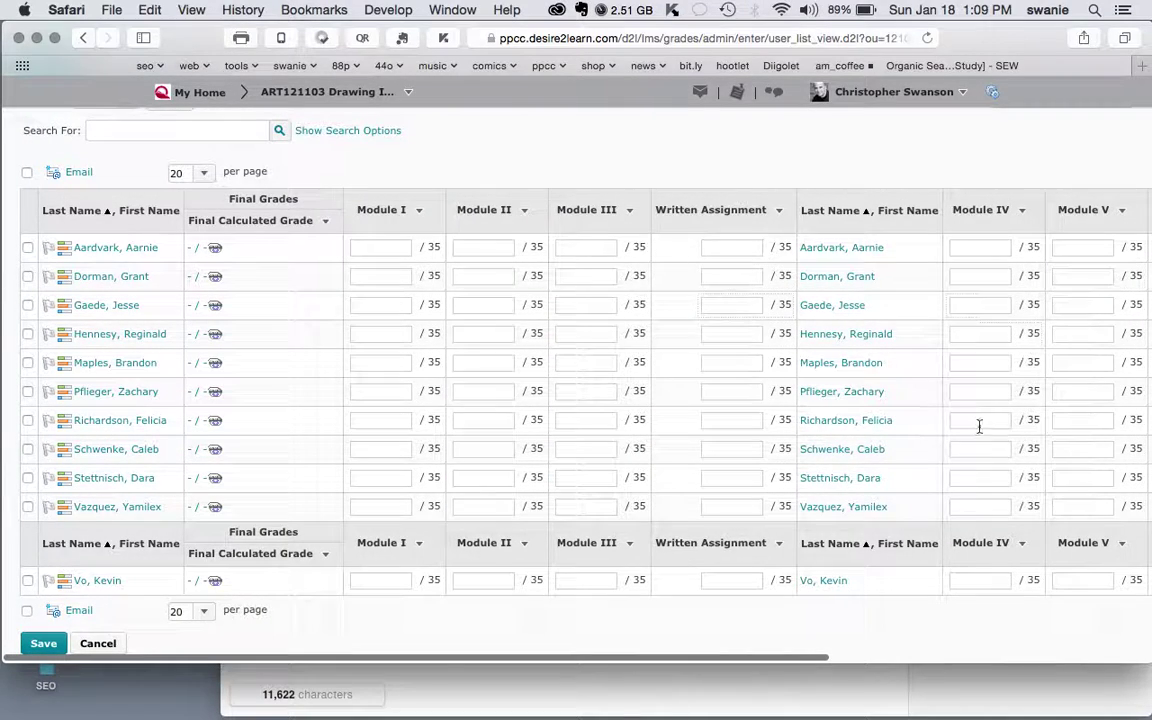
Enter Module I scores of 35, 30, 30 and 35 for the second through fifth students in the grade table
scroll(980, 424, right, 10)
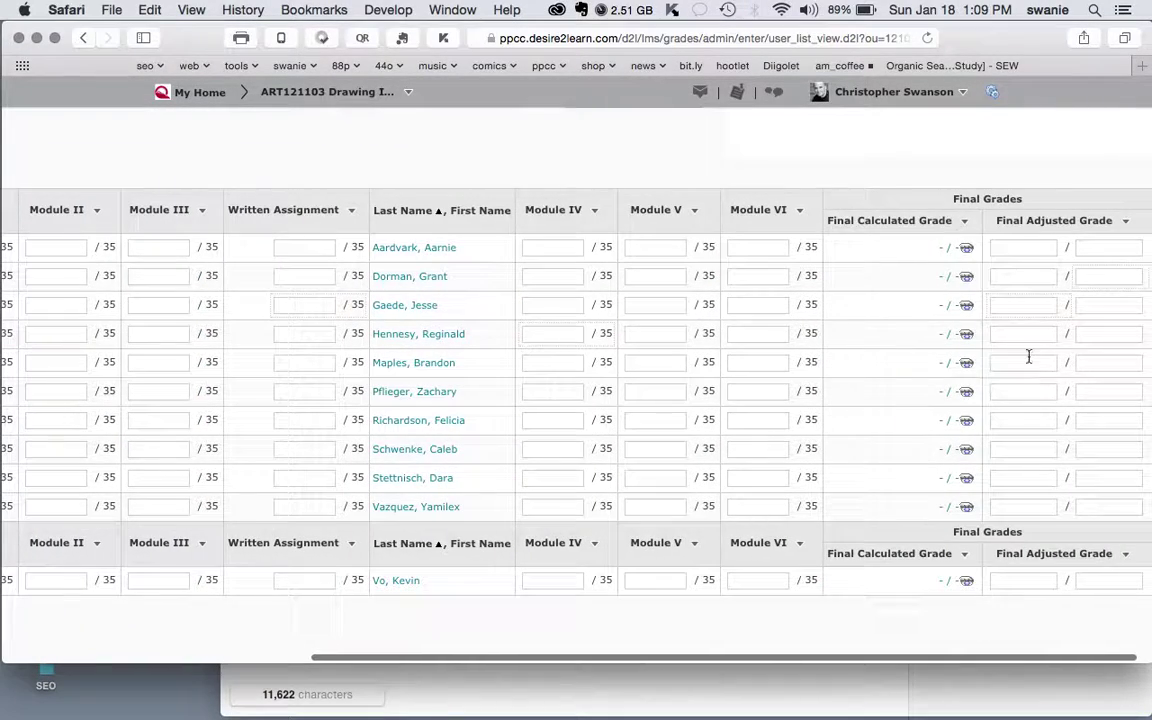
scroll(626, 368, left, 10)
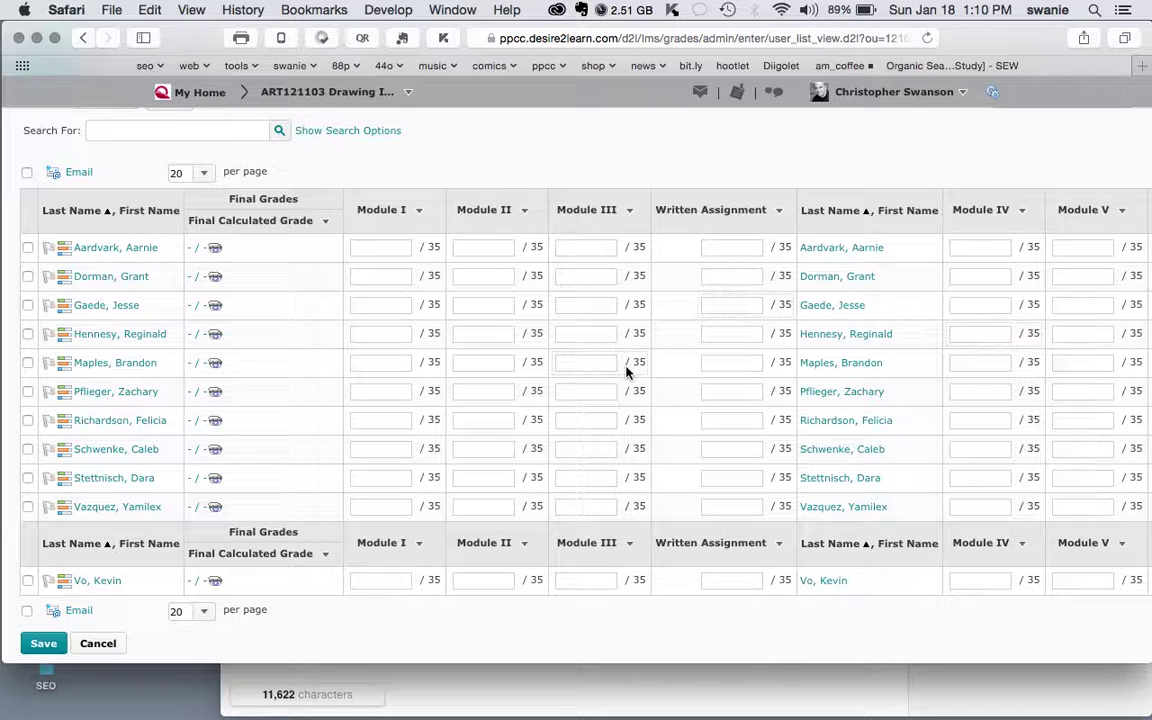
click(393, 275)
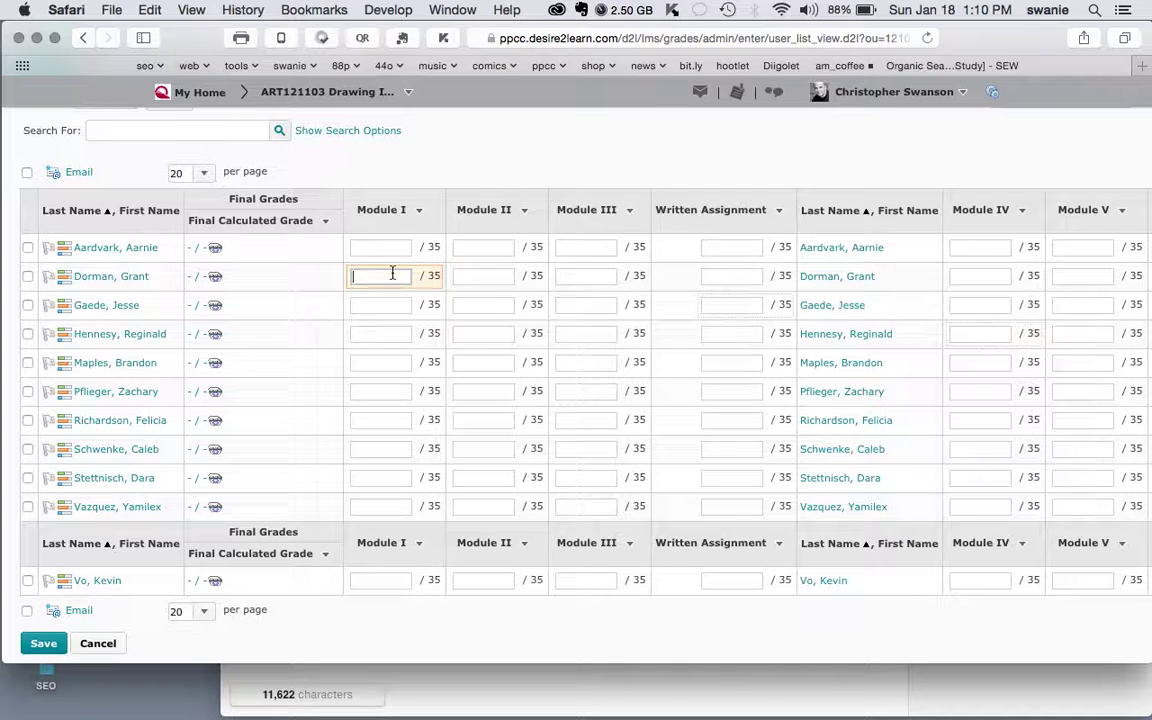
text(35)
click(390, 306)
text(30)
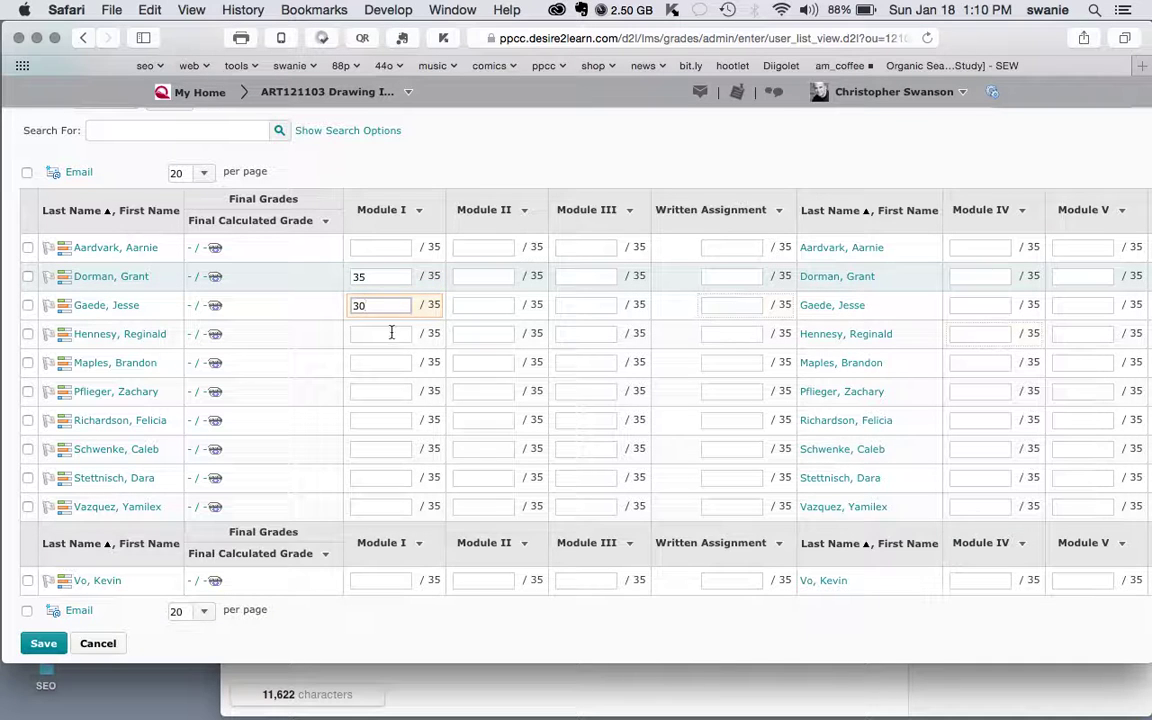
click(391, 333)
text(30)
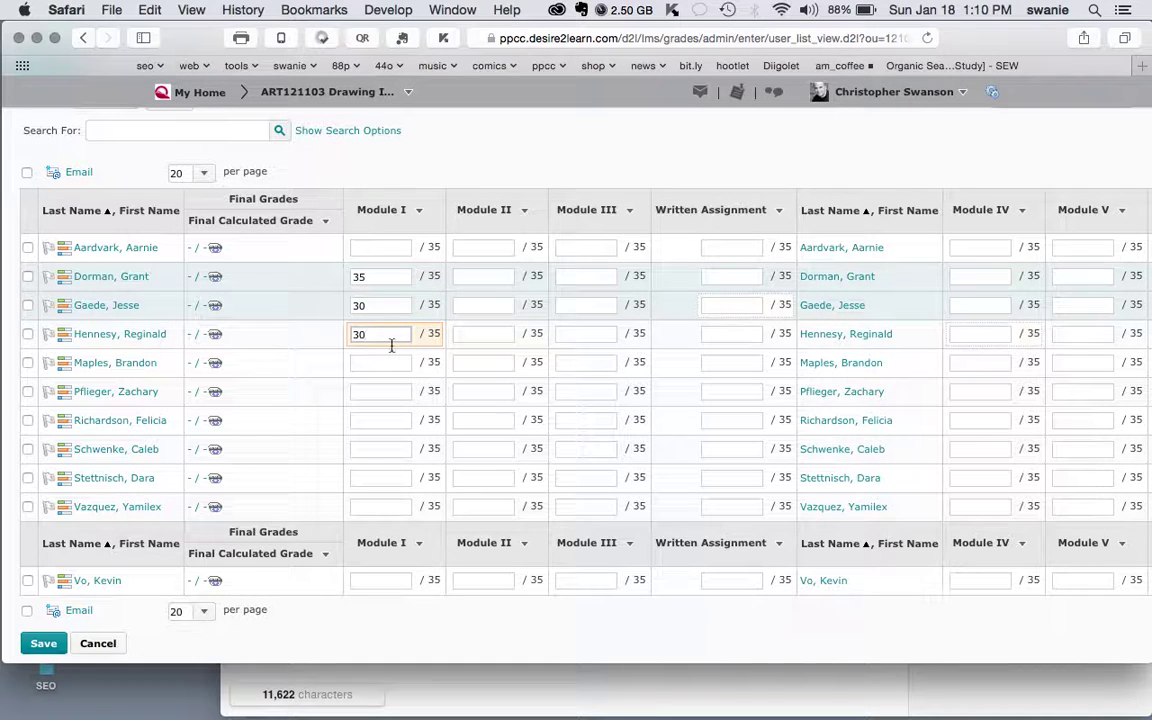
click(391, 363)
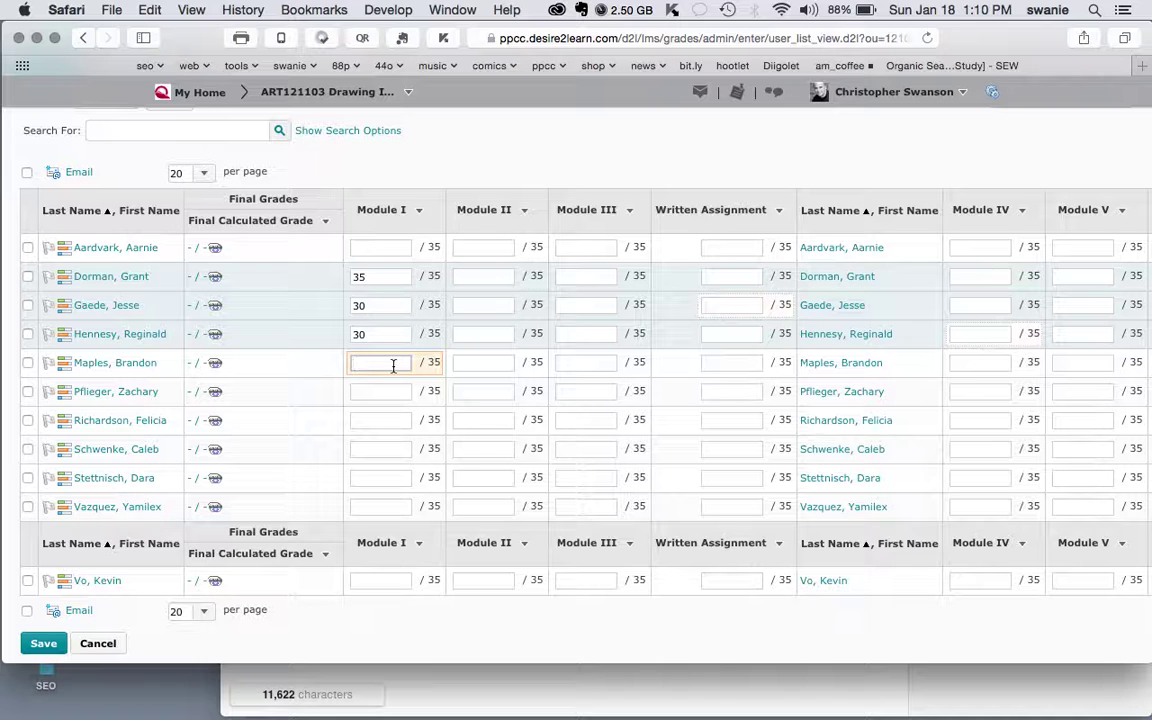
text(35)
scroll(398, 371, down, 1)
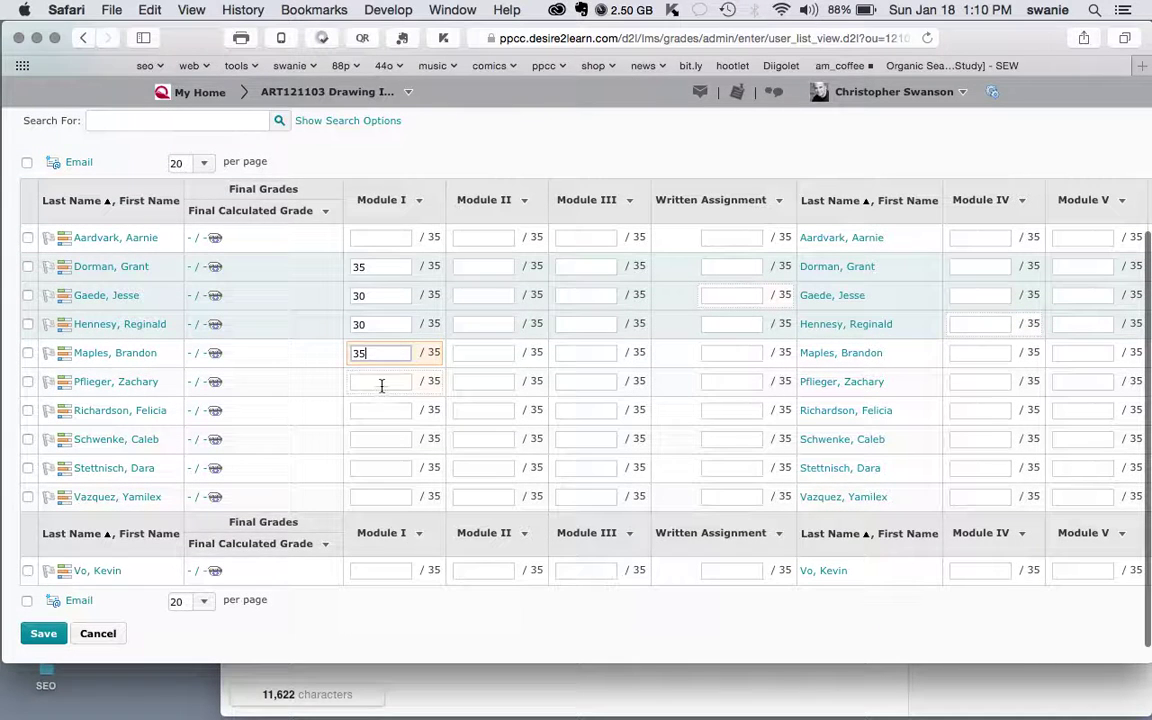
click(383, 381)
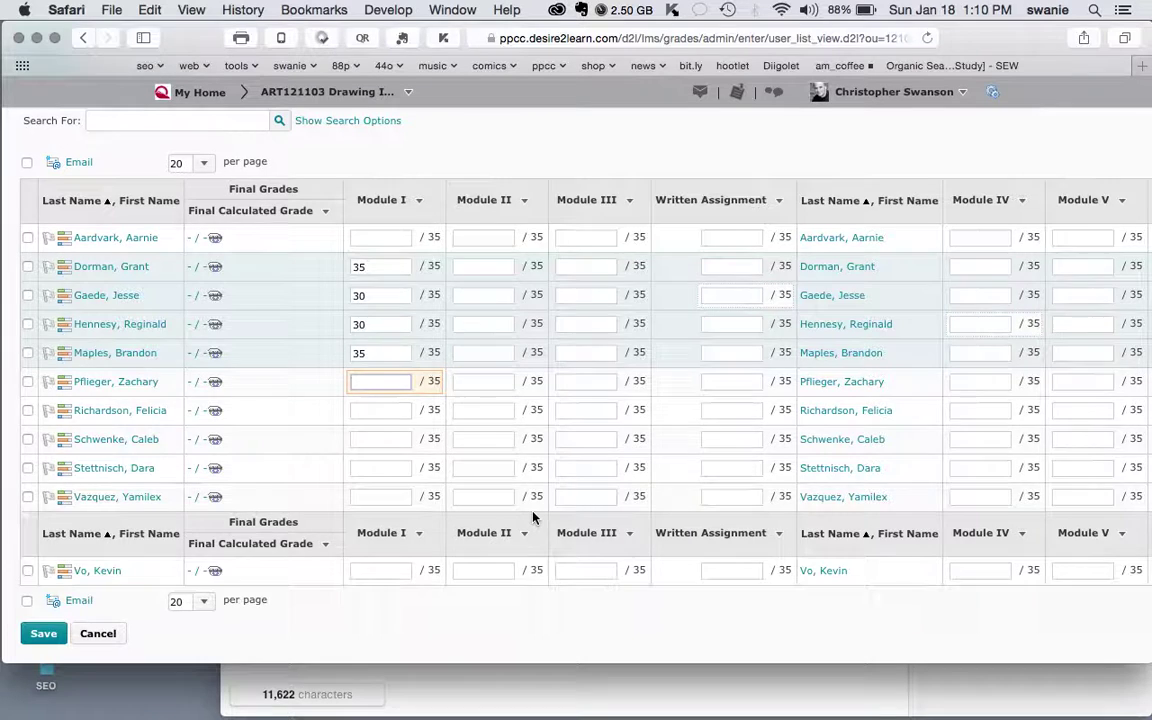
Examine the grade entry table across all module columns, the Final Calculated Grade and the Final Adjusted Grade
scroll(533, 517, up, 4)
scroll(545, 387, down, 3)
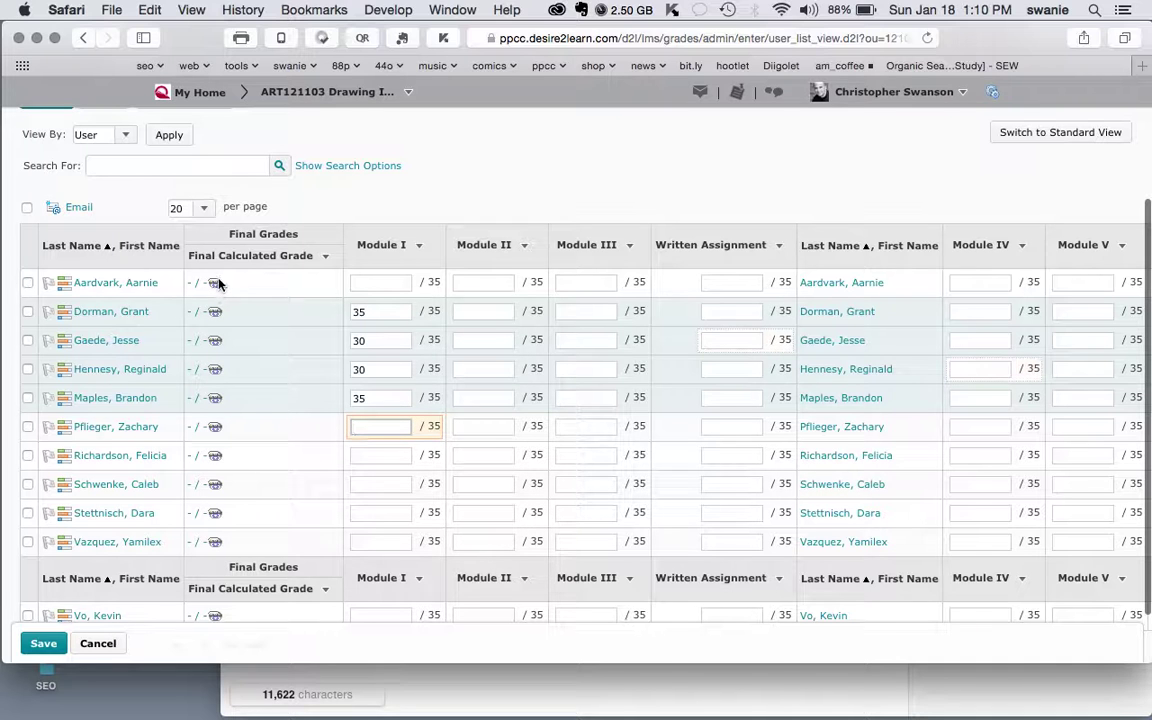
scroll(390, 335, up, 3)
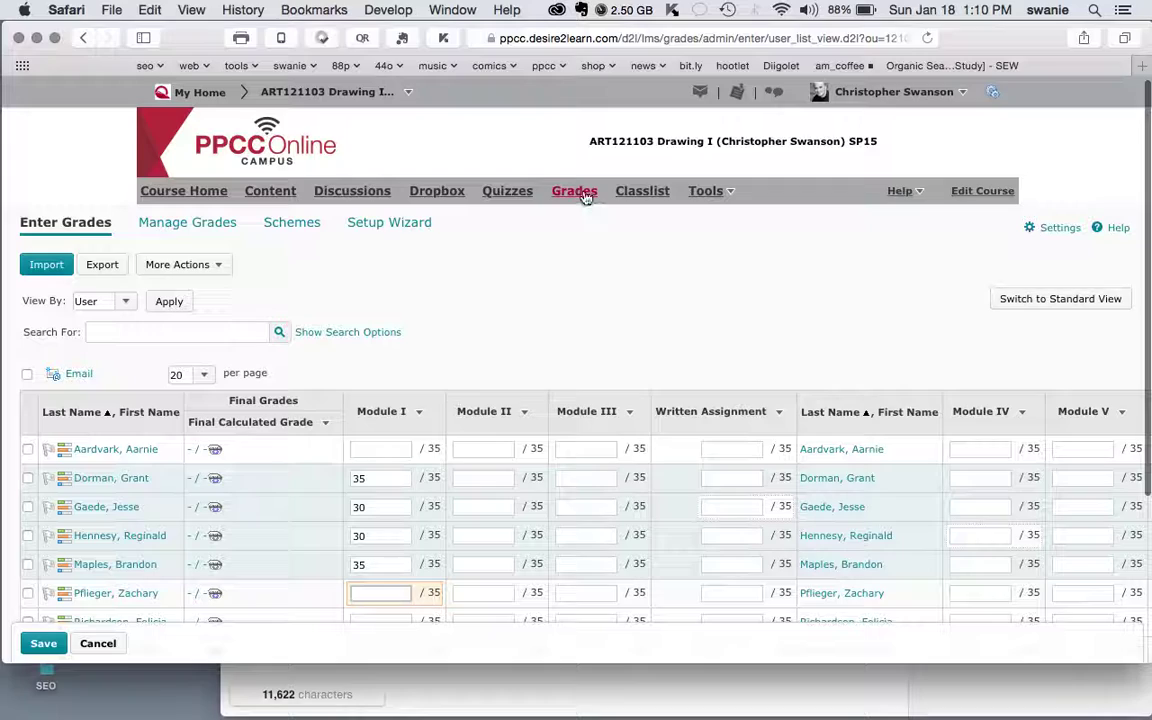
scroll(220, 455, right, 5)
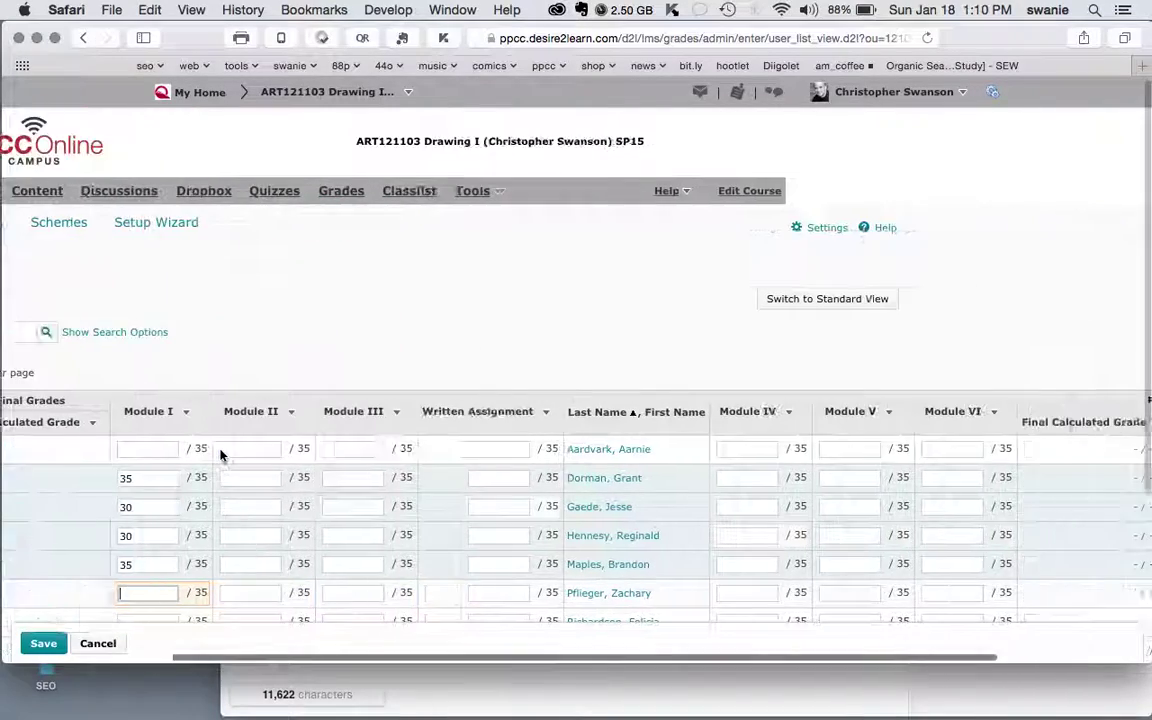
scroll(220, 455, right, 4)
scroll(220, 455, down, 4)
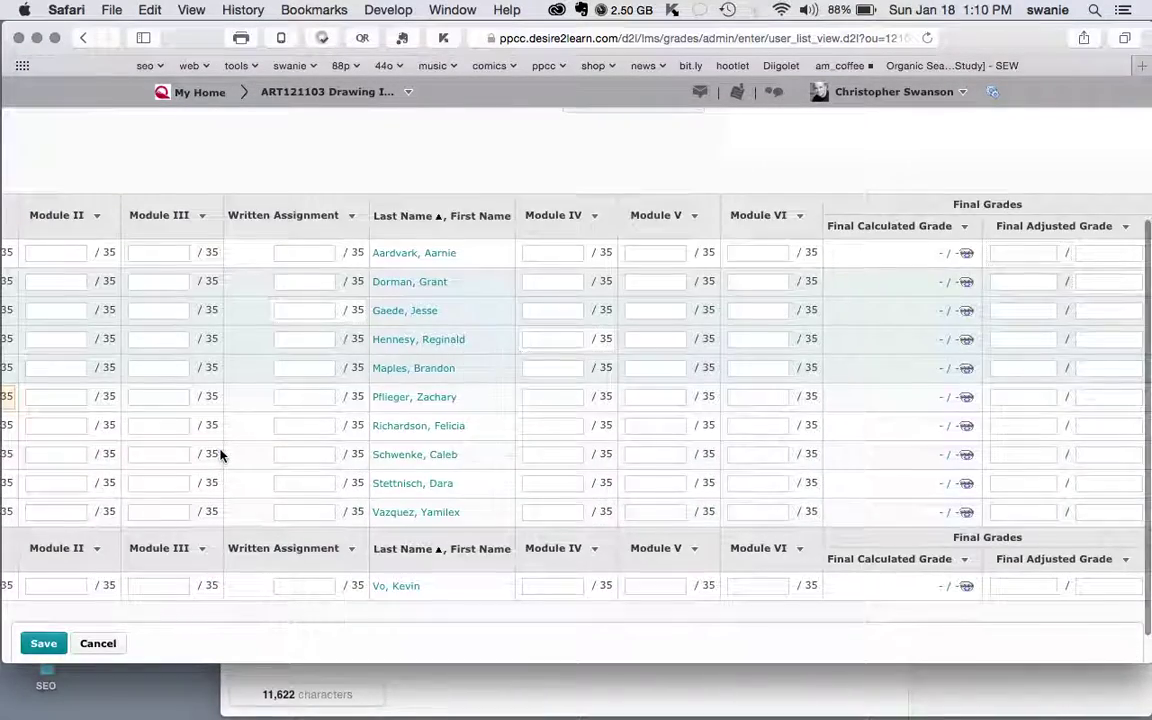
scroll(220, 455, left, 9)
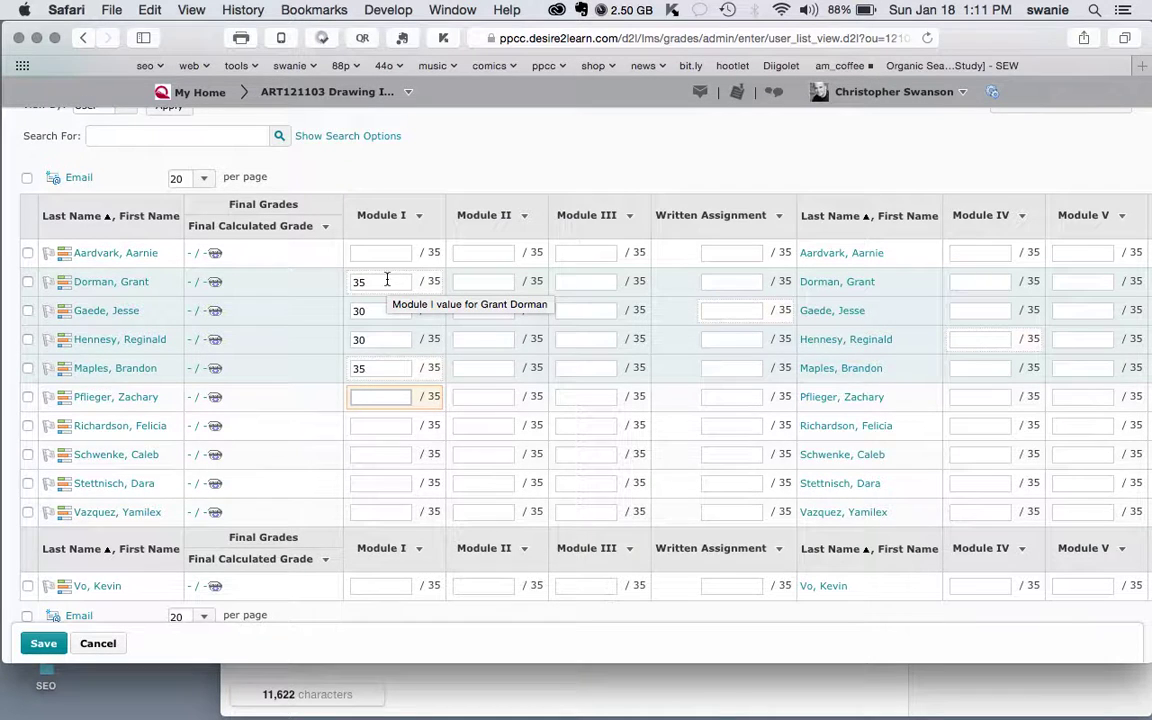
scroll(387, 280, right, 9)
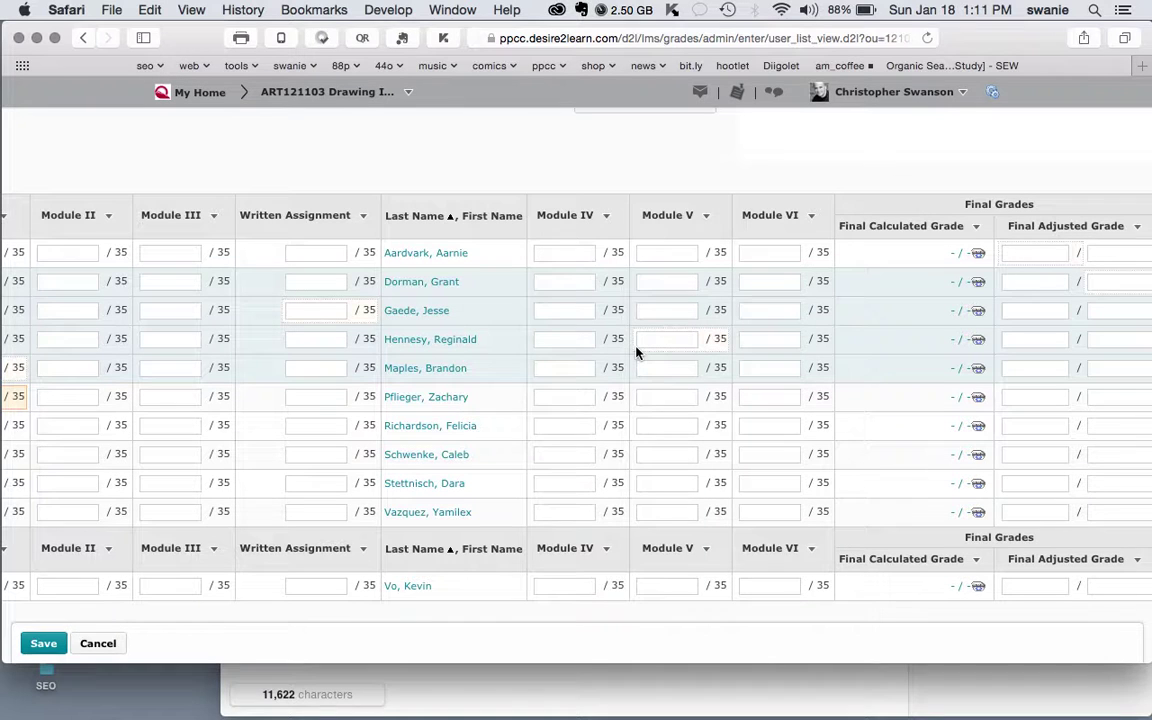
scroll(636, 352, right, 2)
scroll(636, 352, left, 8)
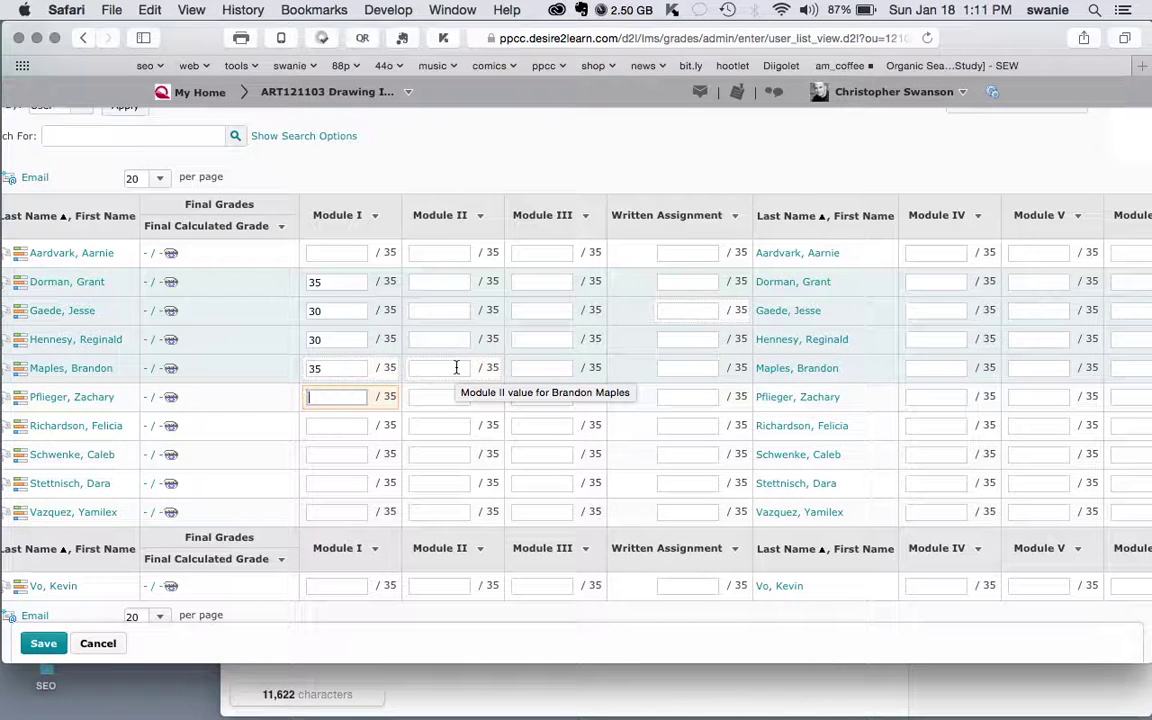
scroll(456, 368, up, 5)
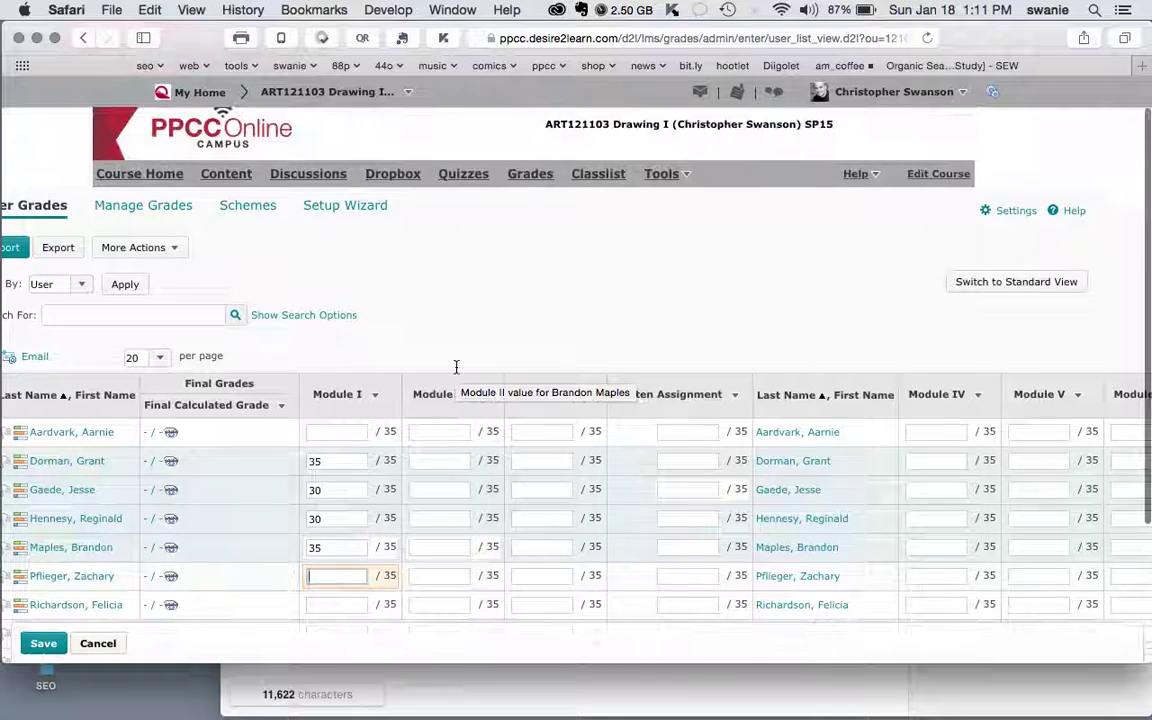
scroll(456, 373, left, 2)
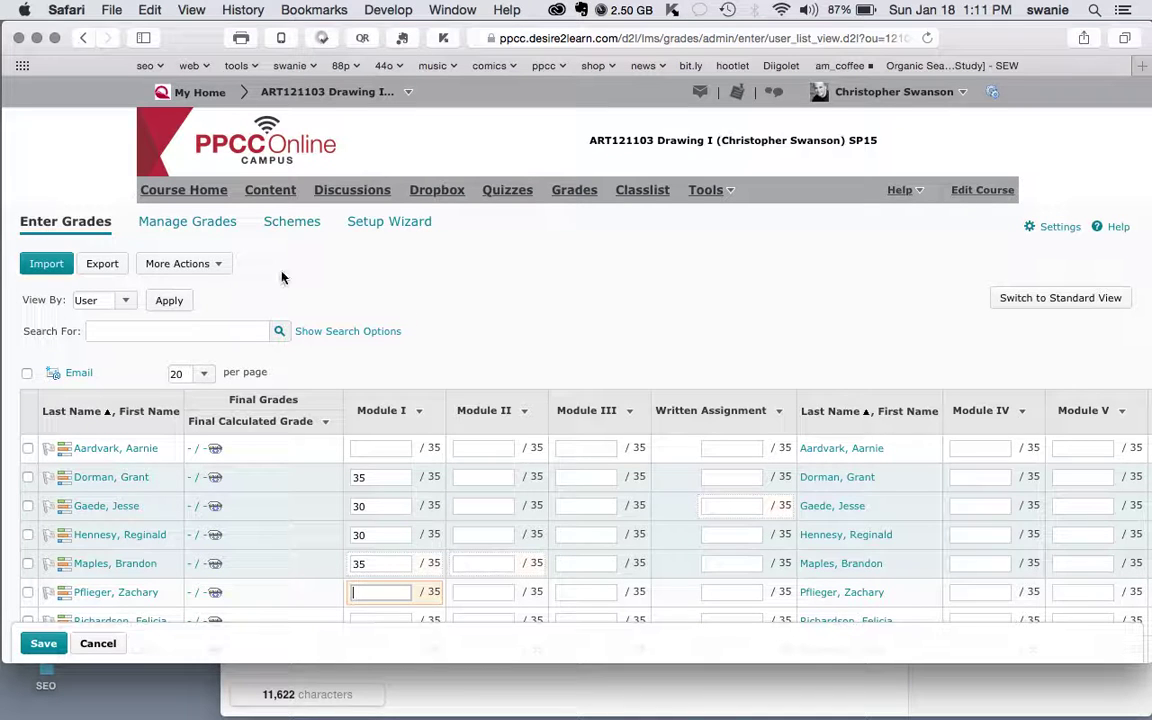
Go to the course Content, view the Table of Contents and open the Syllabus module
click(270, 190)
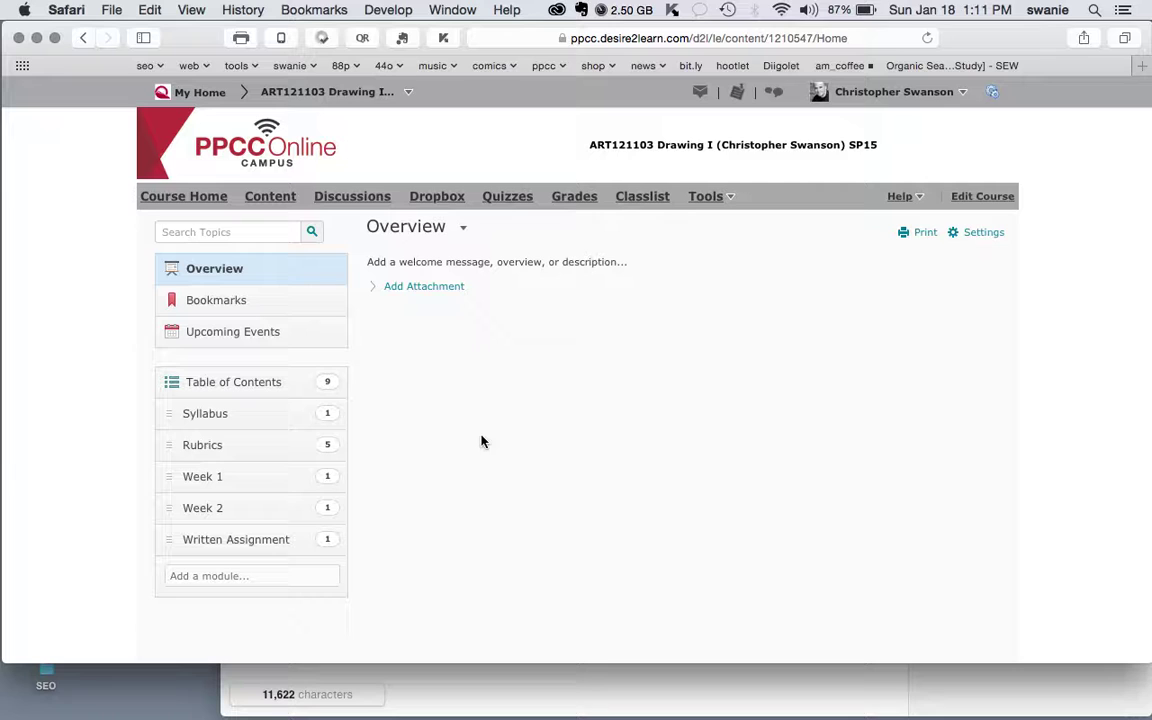
click(245, 390)
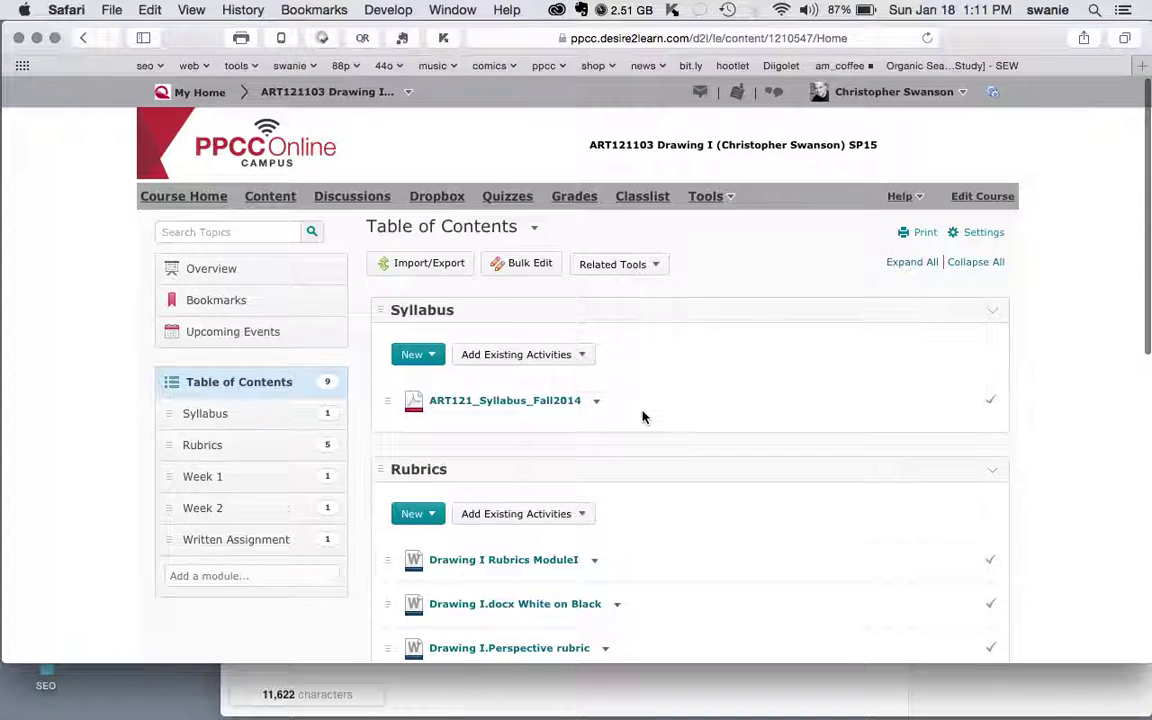
scroll(643, 416, down, 2)
click(251, 535)
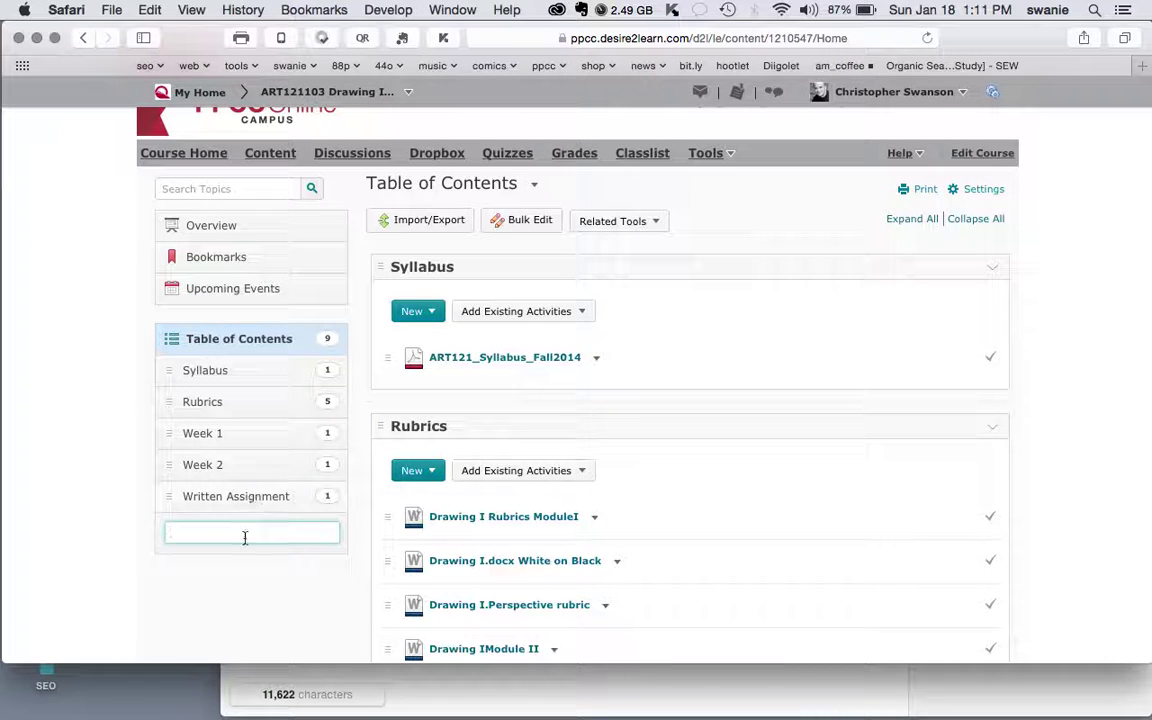
click(256, 378)
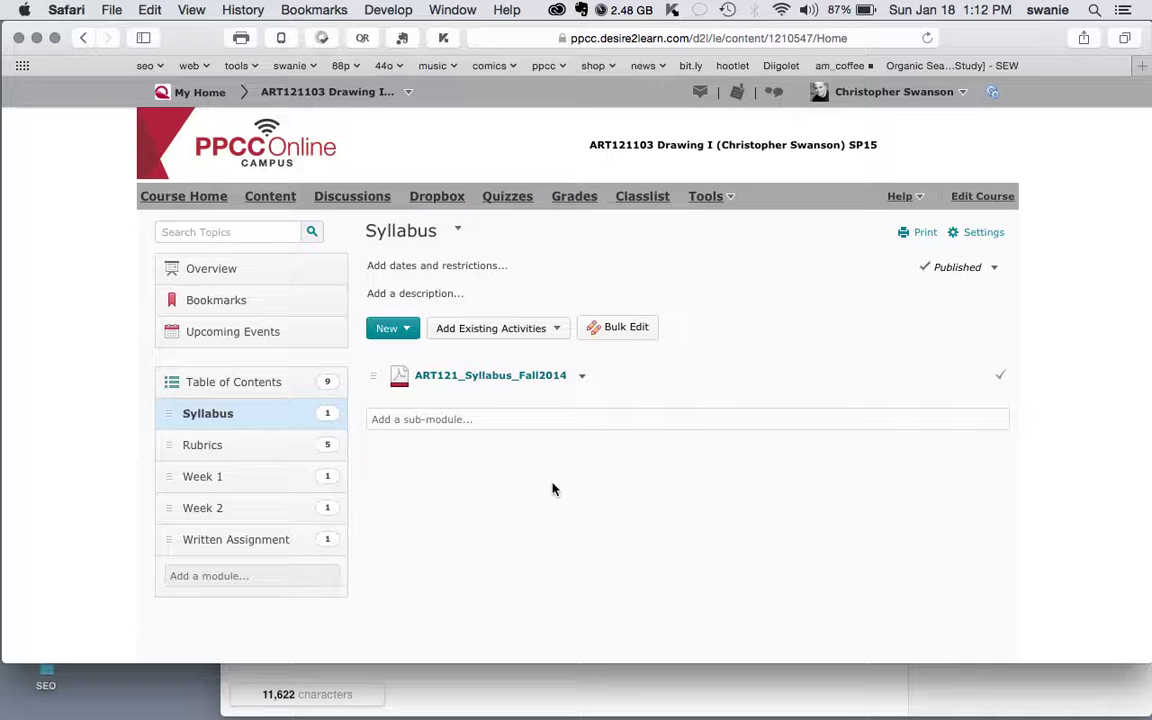
Permanently delete the ART121_Syllabus_Fall2014 topic and its associated file from the Syllabus module
click(583, 383)
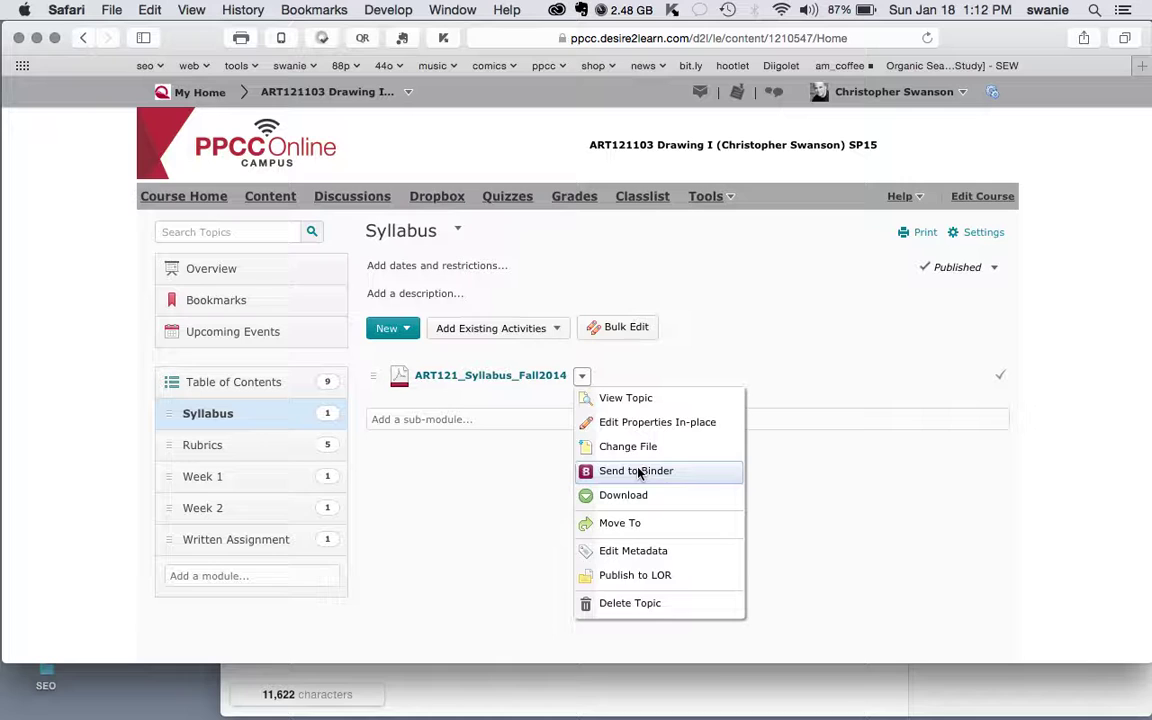
click(636, 605)
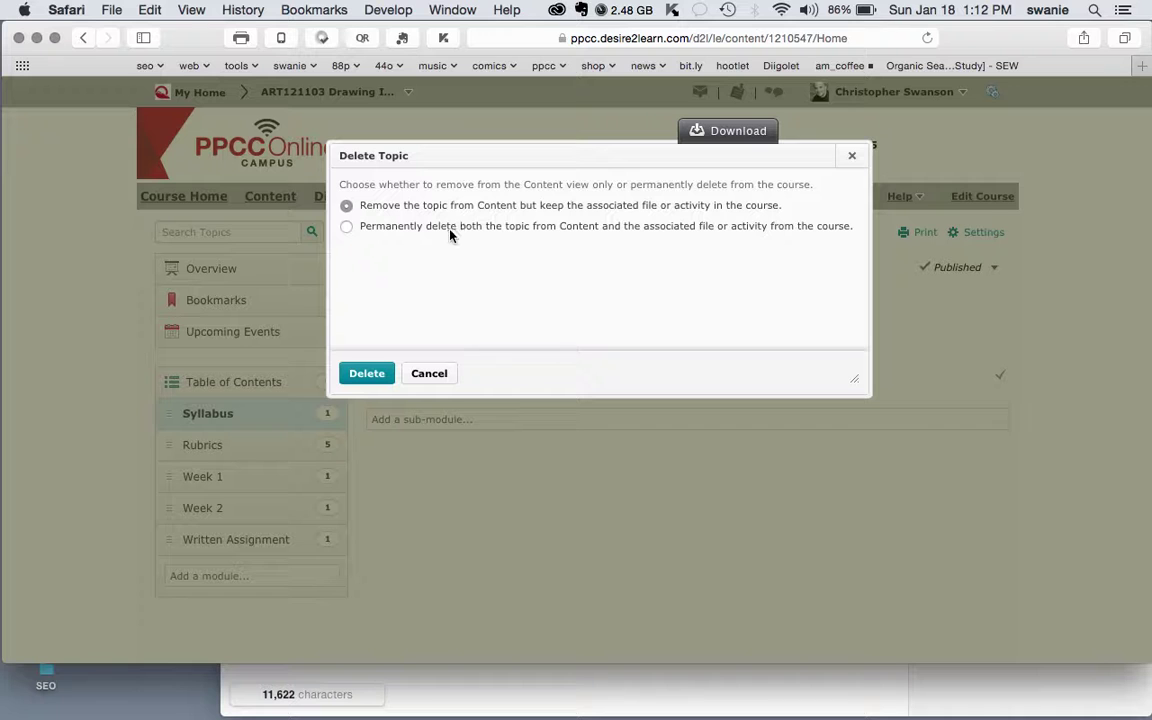
click(348, 228)
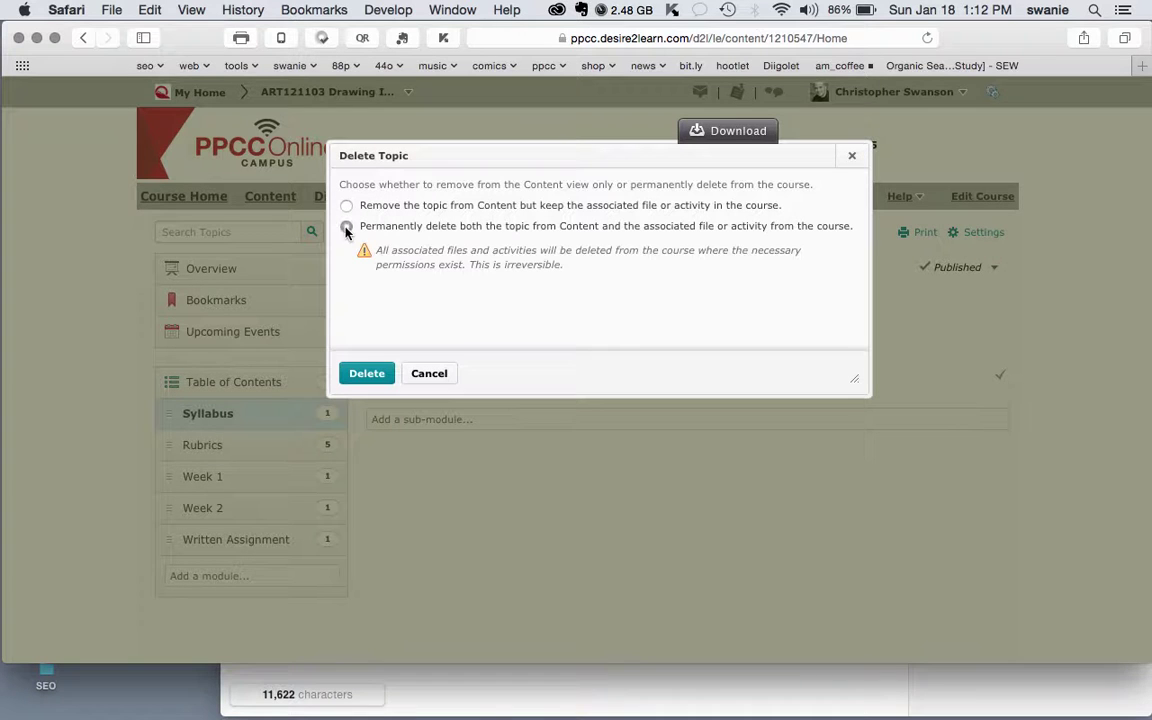
click(368, 376)
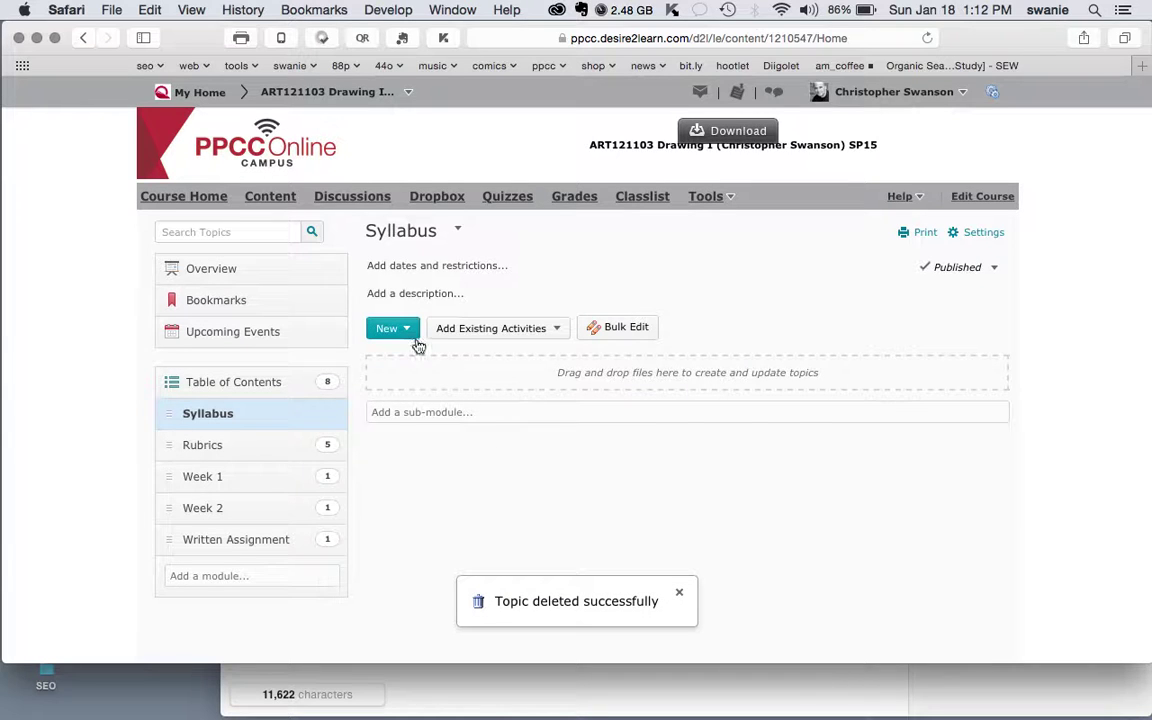
Upload ART121_Syllabus_Spring2015.pdf from the Spring2015 folder inside PPCC's ART121_221 folder and add it to the Syllabus module
click(408, 330)
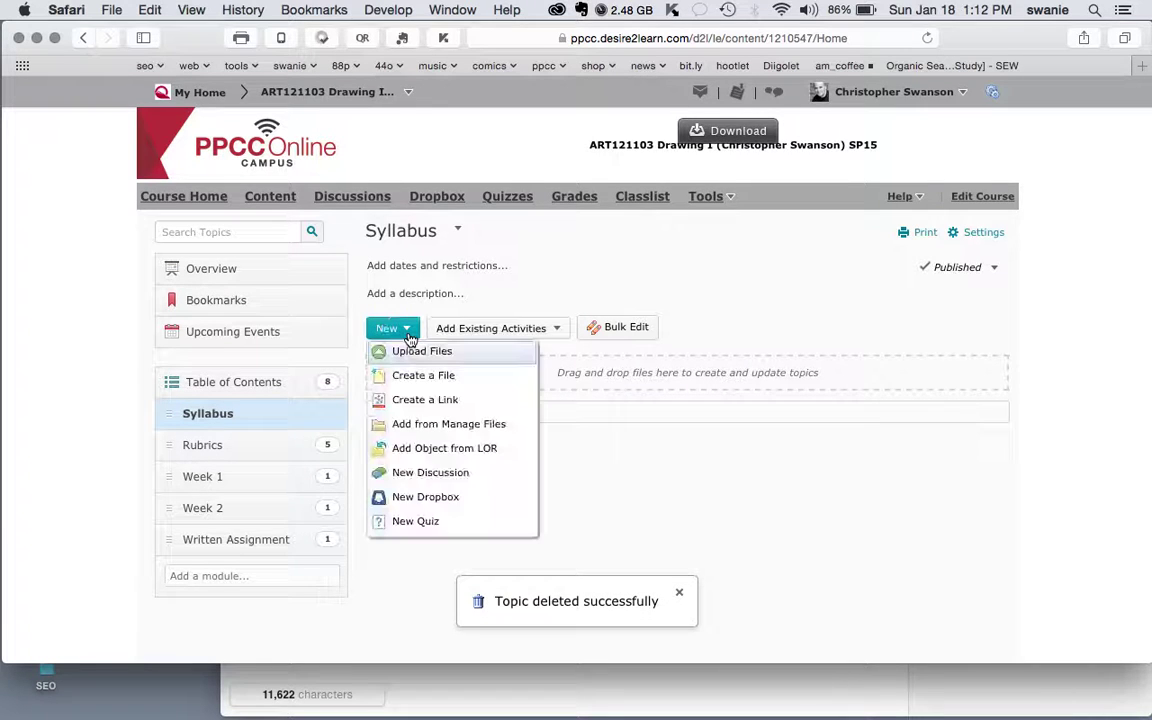
click(418, 357)
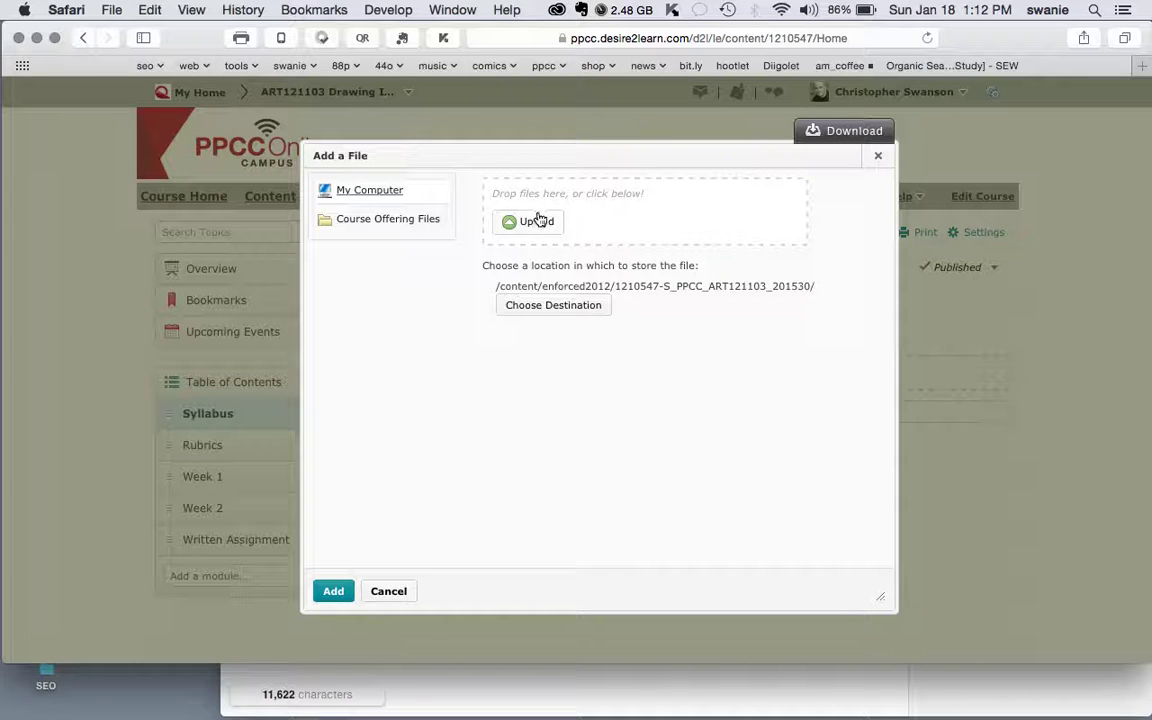
click(536, 222)
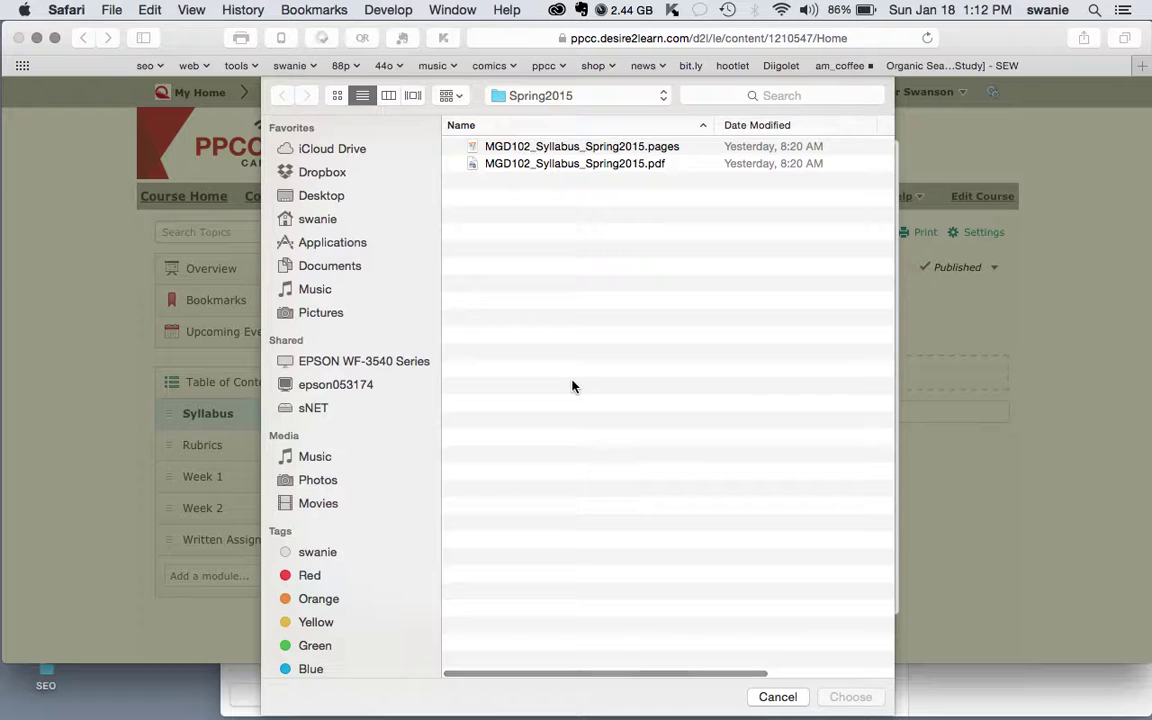
click(535, 95)
click(549, 138)
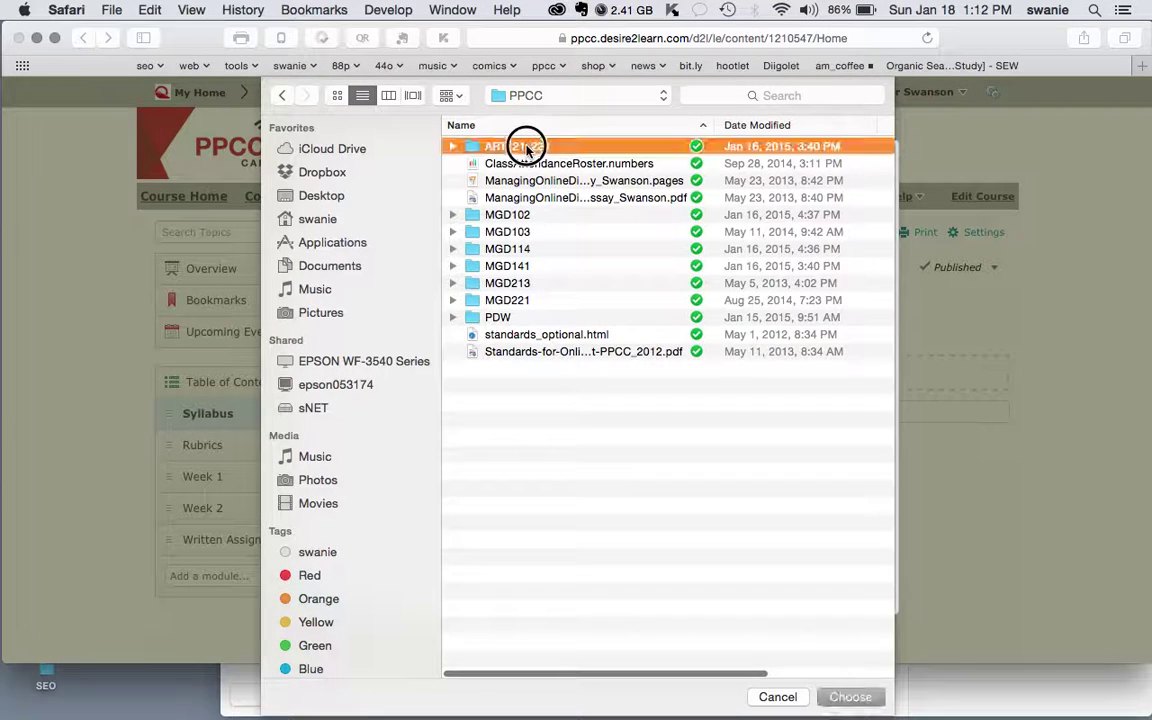
double_click(527, 147)
click(527, 147)
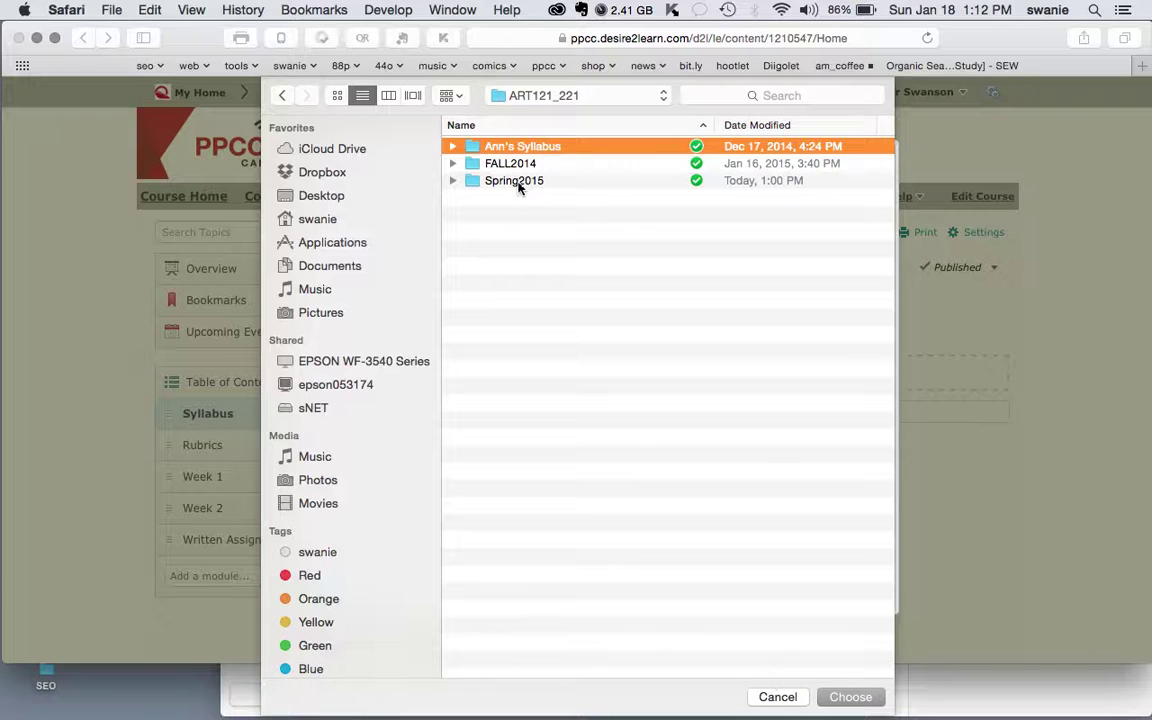
double_click(517, 184)
click(518, 183)
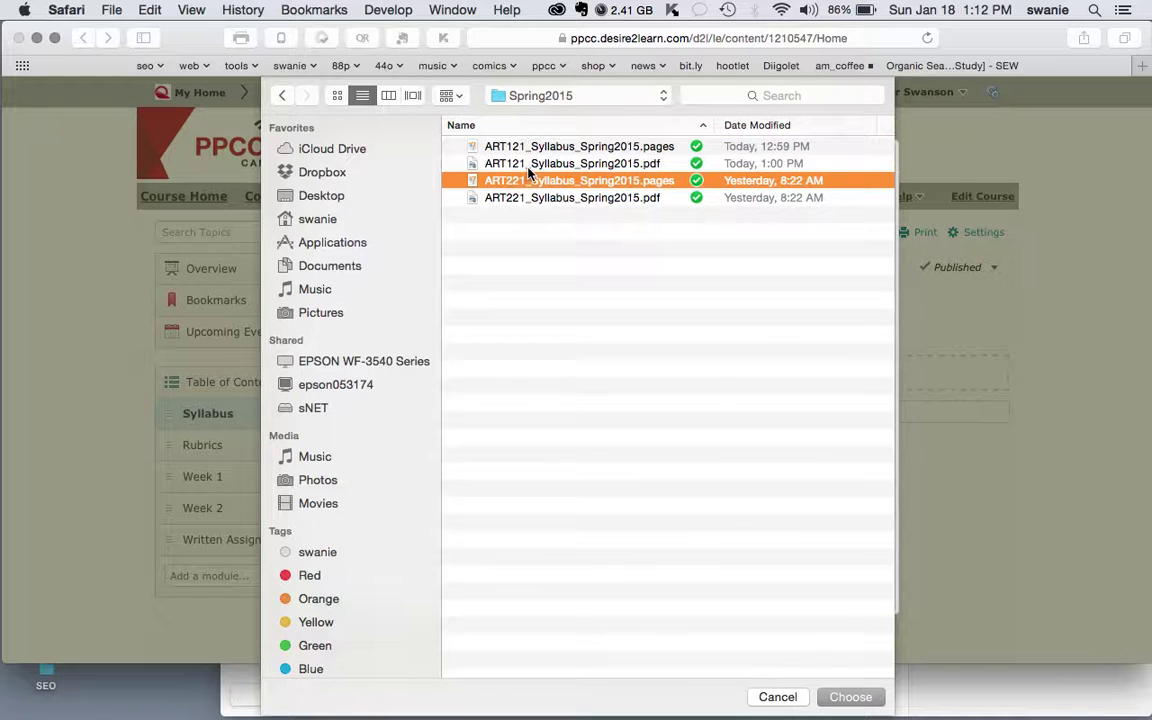
click(527, 168)
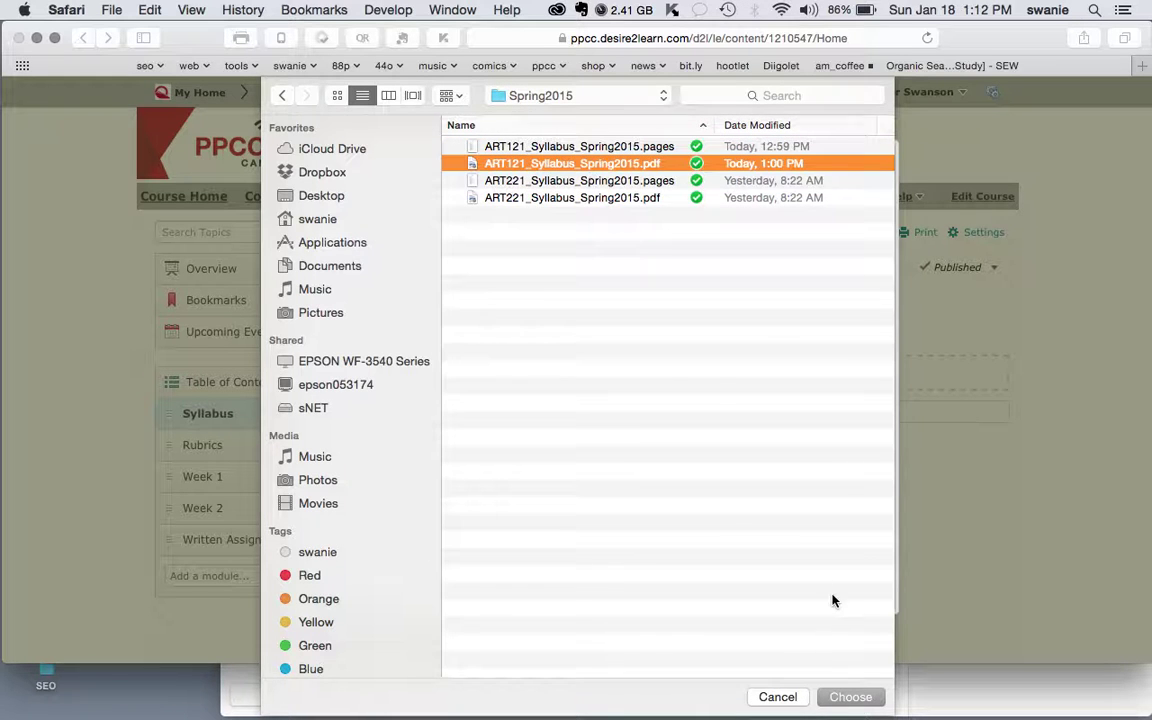
click(847, 696)
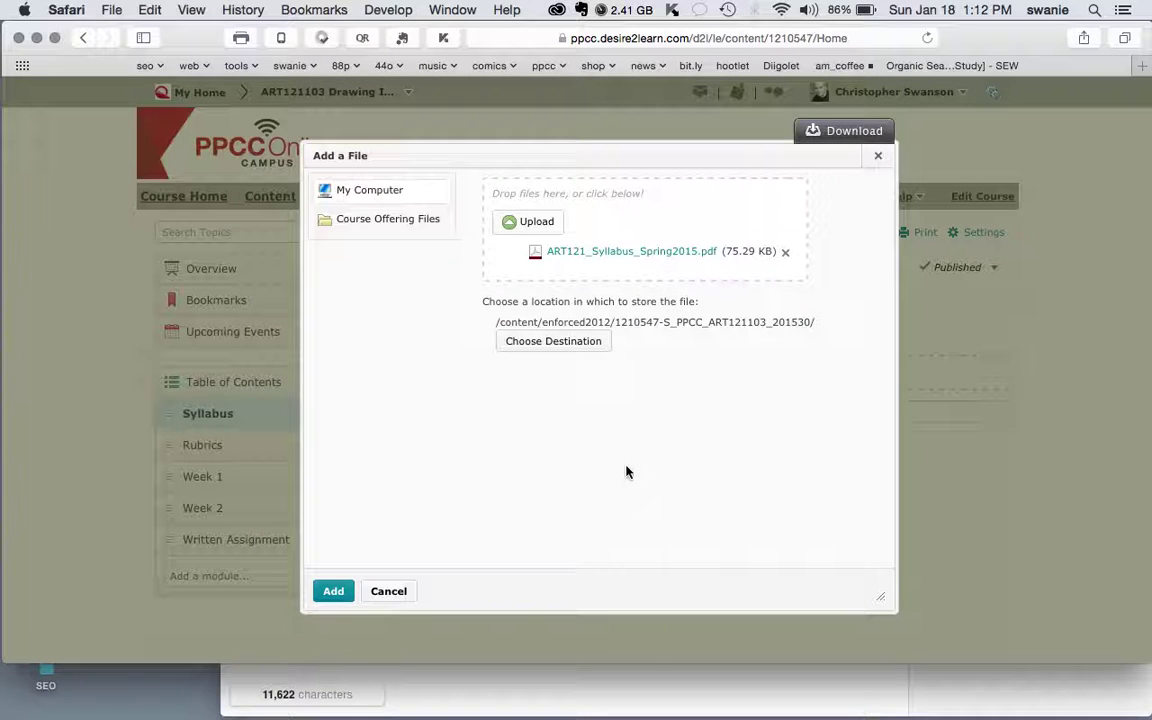
click(333, 591)
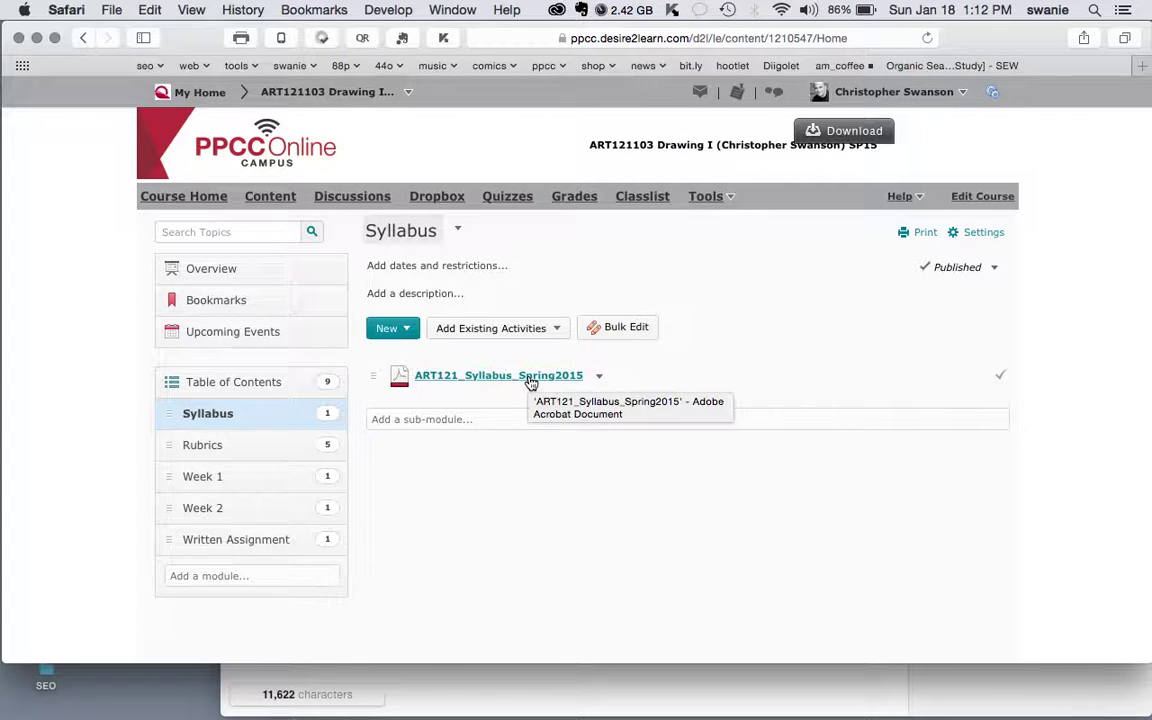
click(601, 379)
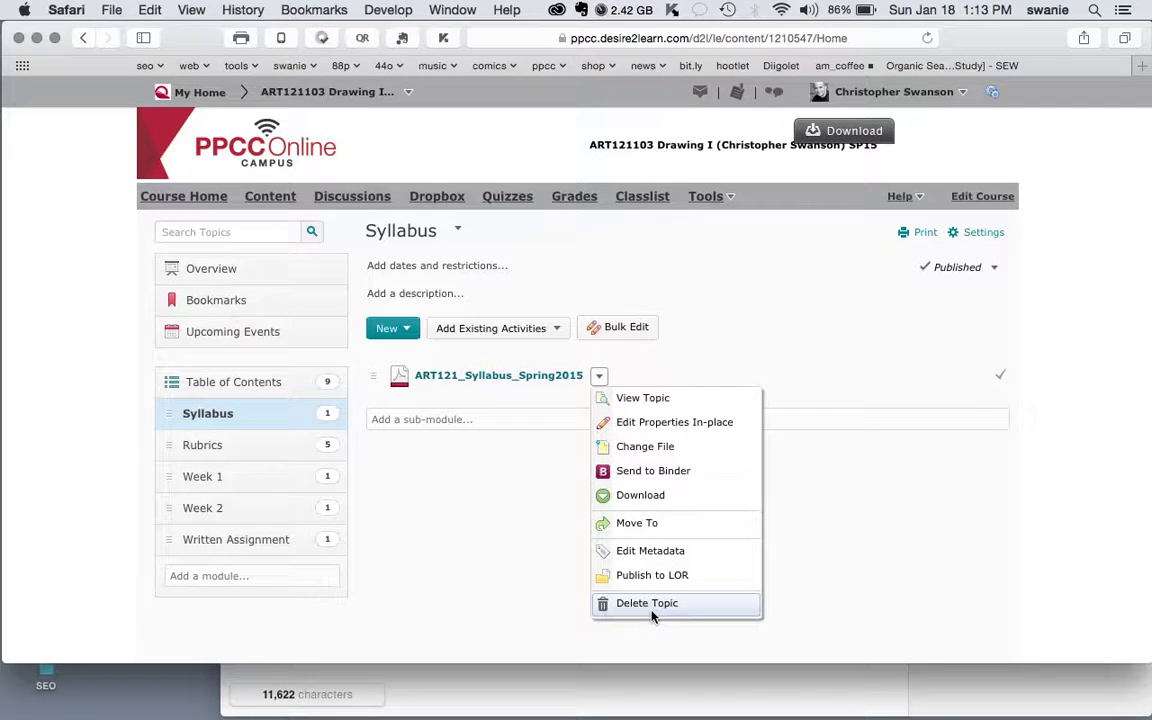
click(510, 510)
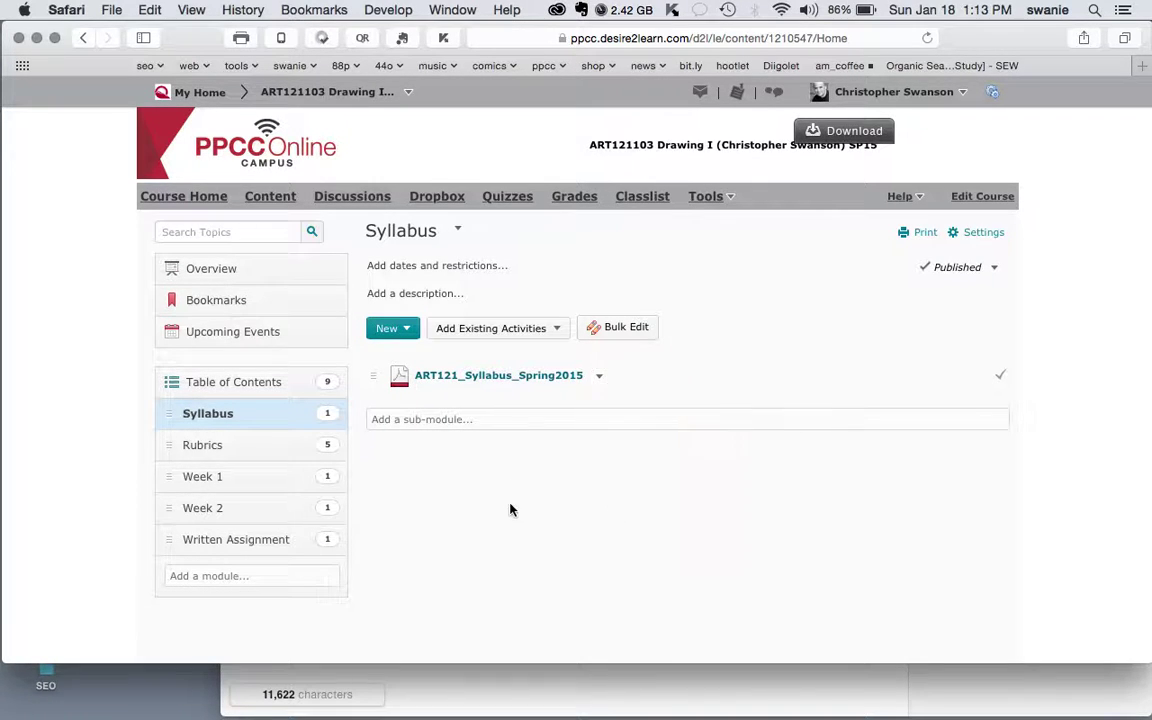